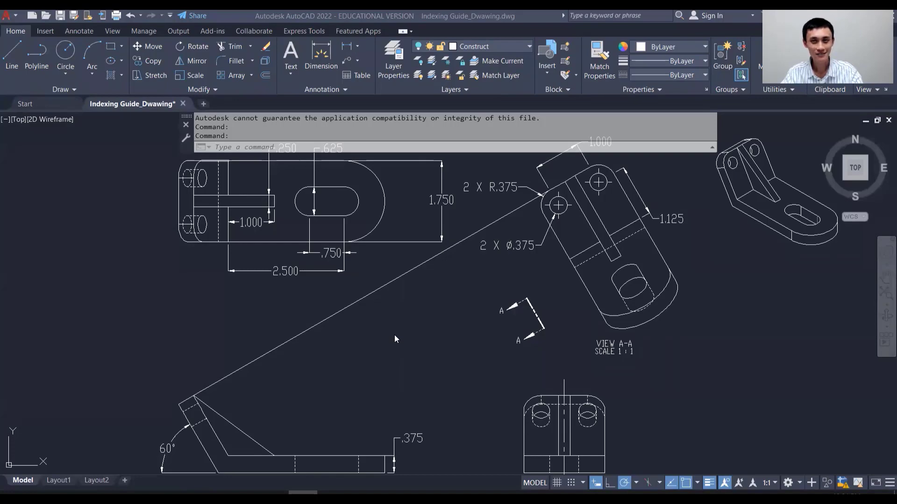
- Switch to SectionView Slides.pptx to view the example plate section drawing
left_click(274, 493)
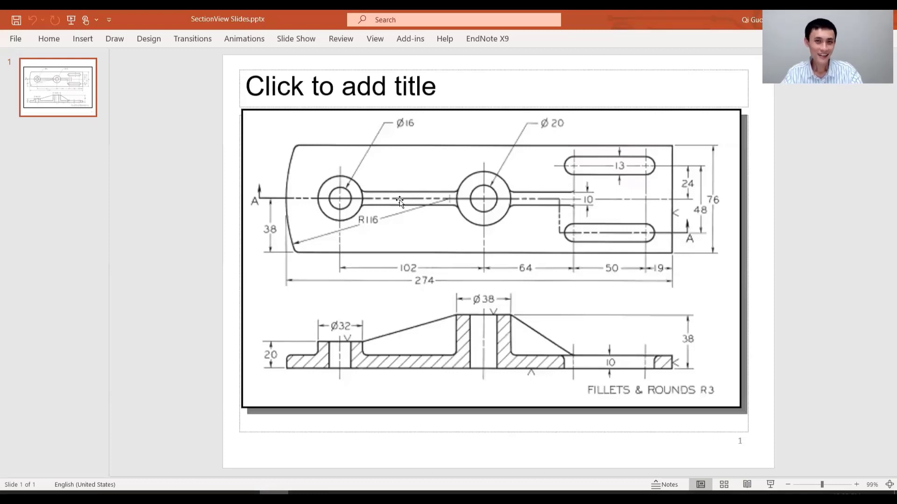
- Back in the Indexing Guide drawing, add a layer named Hatch and set it current
left_click(304, 493)
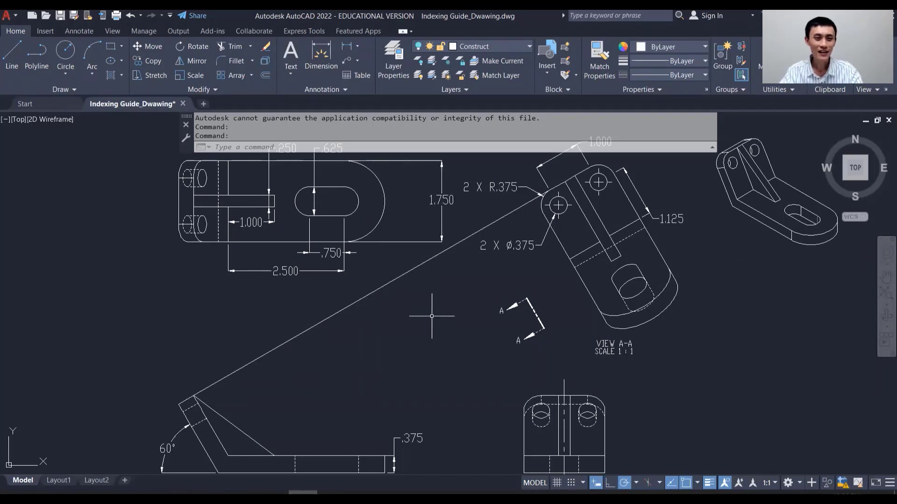
middle_click_drag(356, 360, 357, 354)
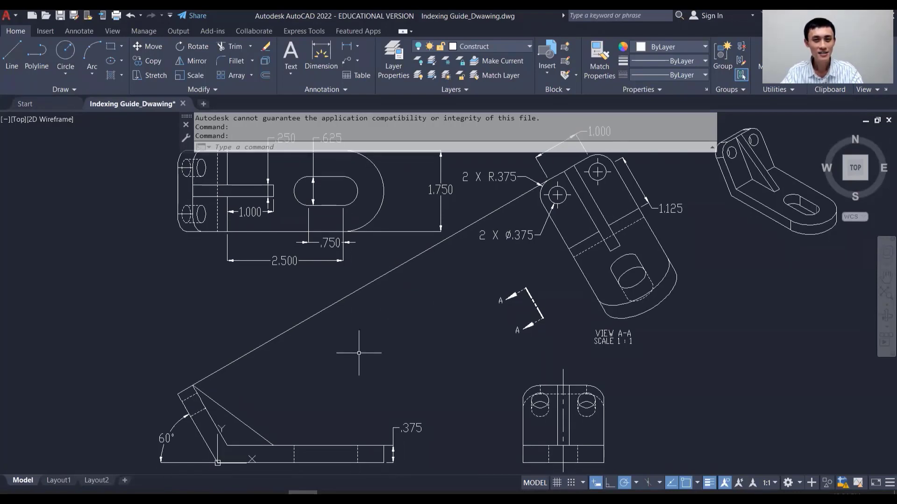
left_click(390, 77)
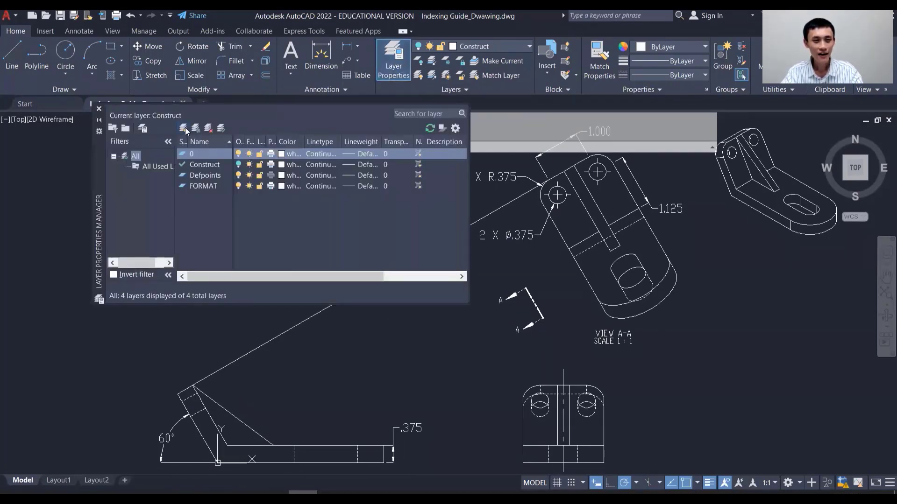
left_click(183, 129)
type("Hatch")
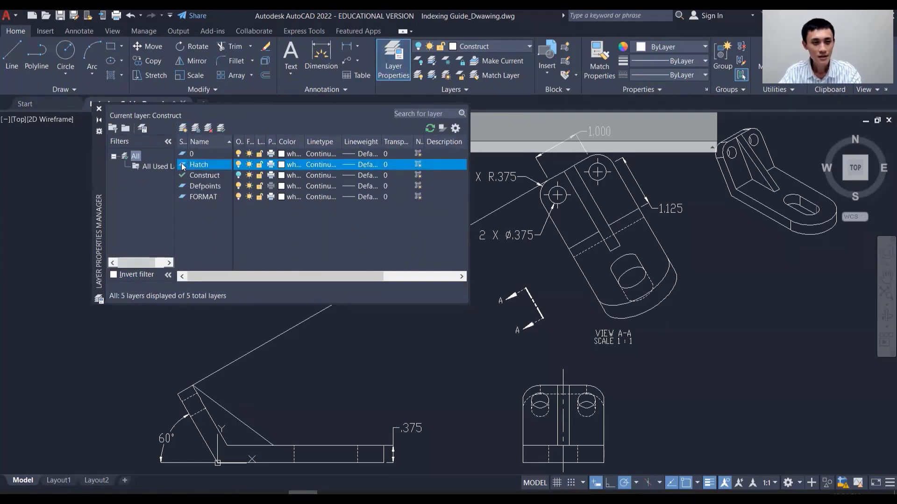
double_click(183, 166)
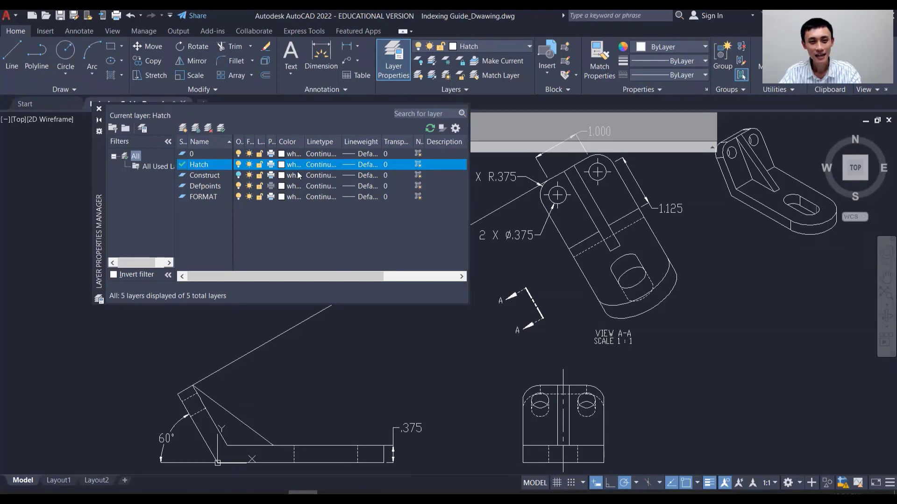
left_click(98, 109)
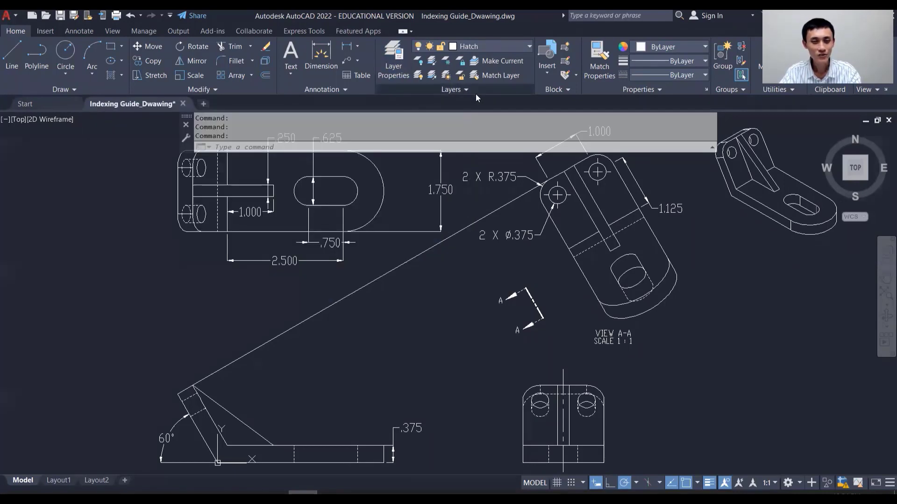
- Fill the lower view's slanted arm, base and right-end area with ANSI31 hatch
left_click(121, 75)
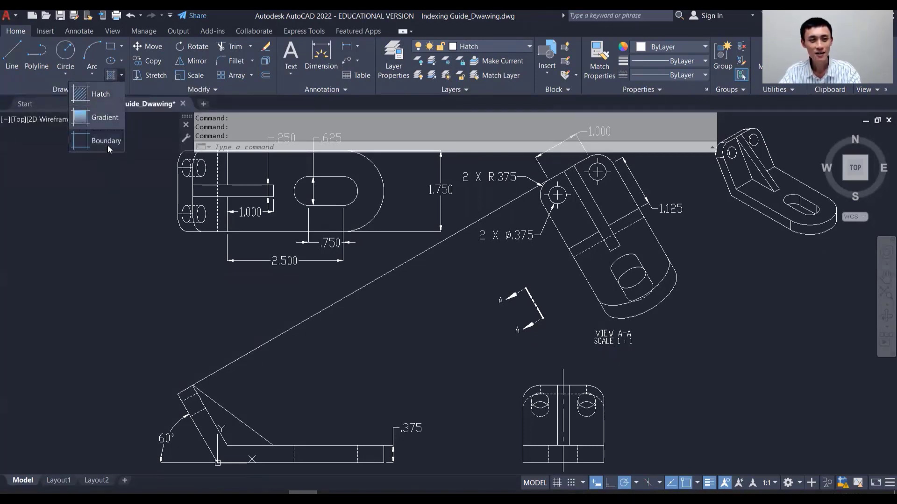
left_click(98, 97)
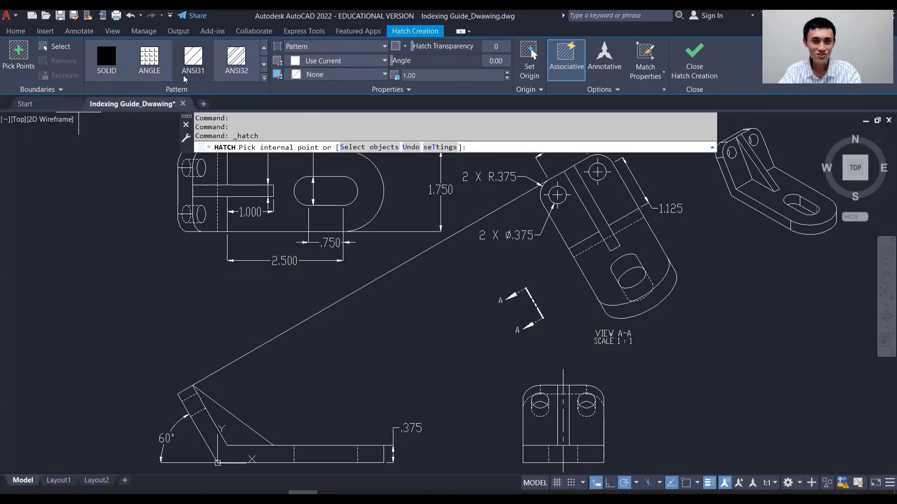
left_click(265, 78)
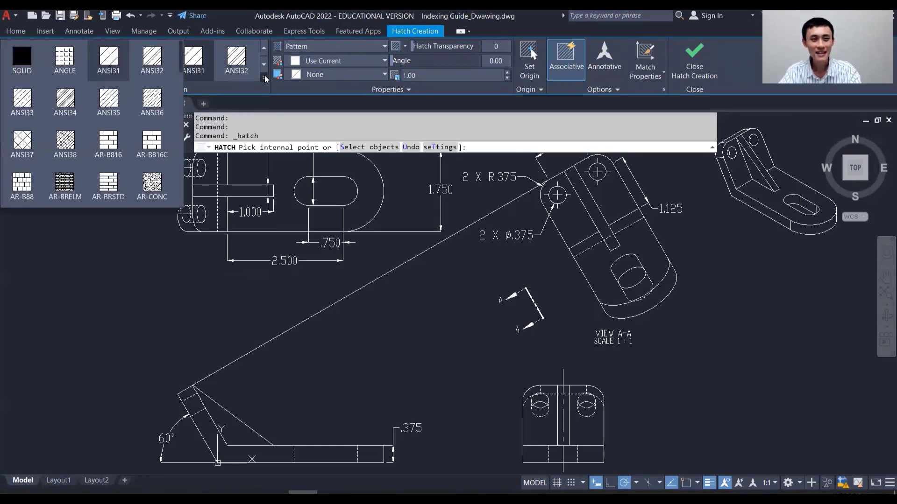
left_click(195, 56)
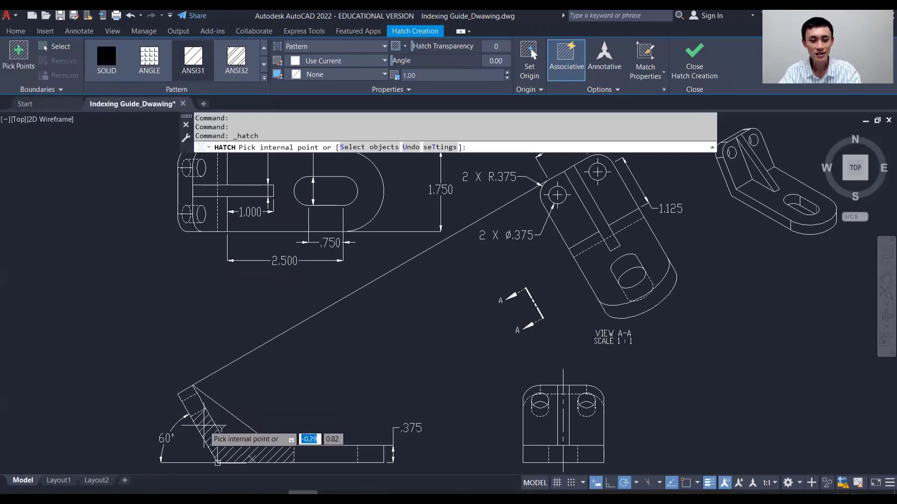
left_click(205, 423)
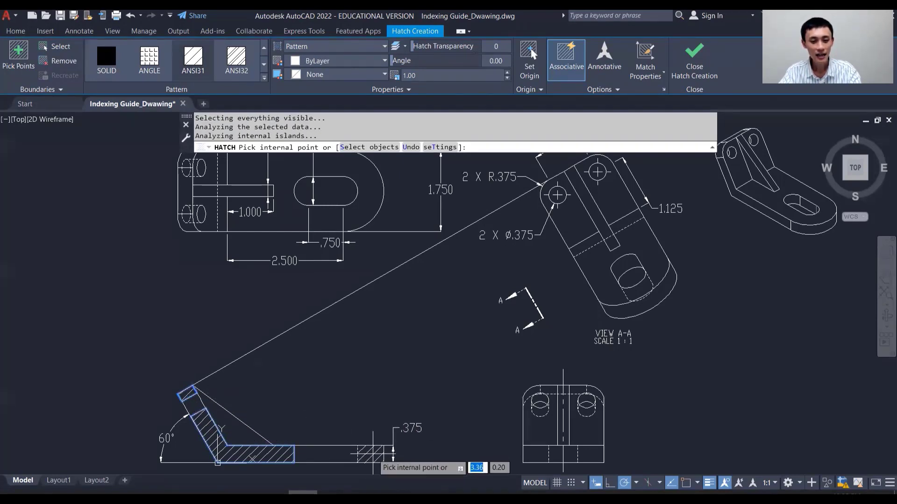
left_click(372, 452)
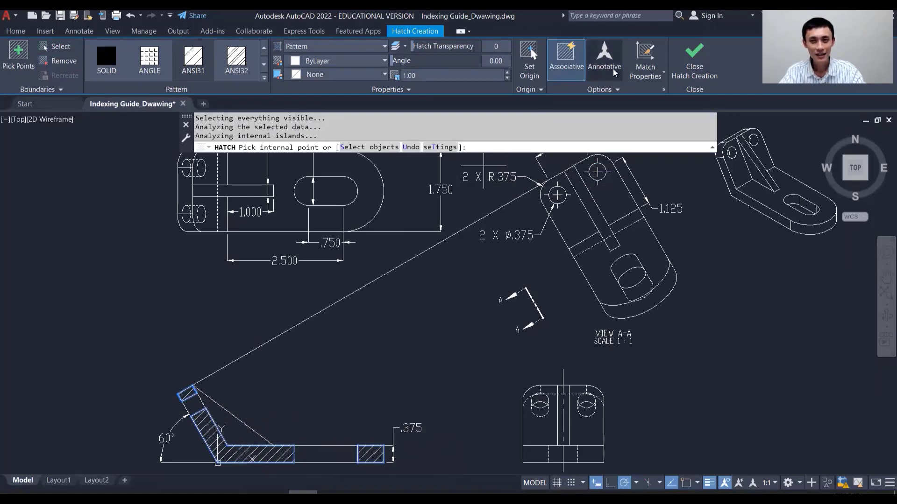
left_click(695, 51)
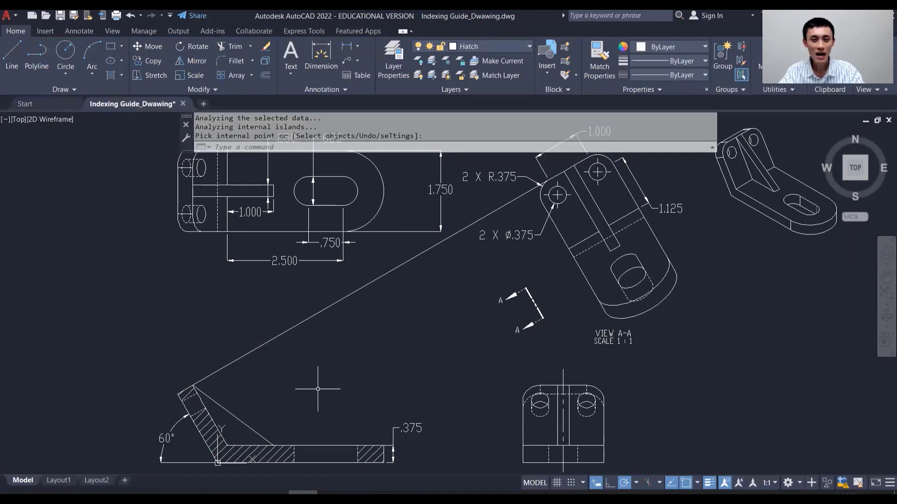
left_click(210, 427)
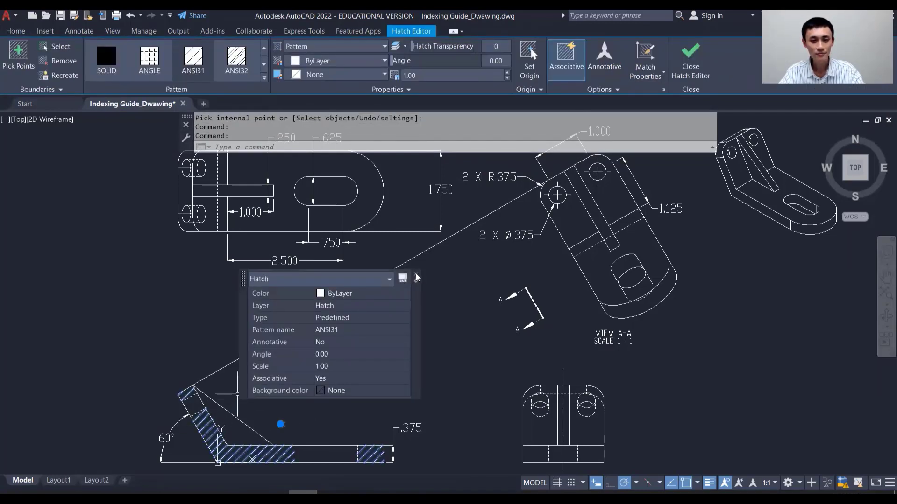
left_click(416, 277)
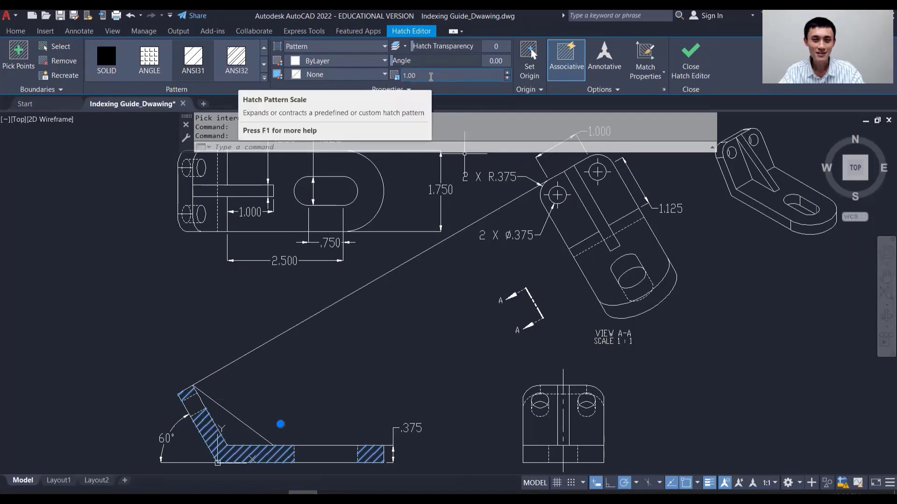
left_click_drag(431, 76, 405, 78)
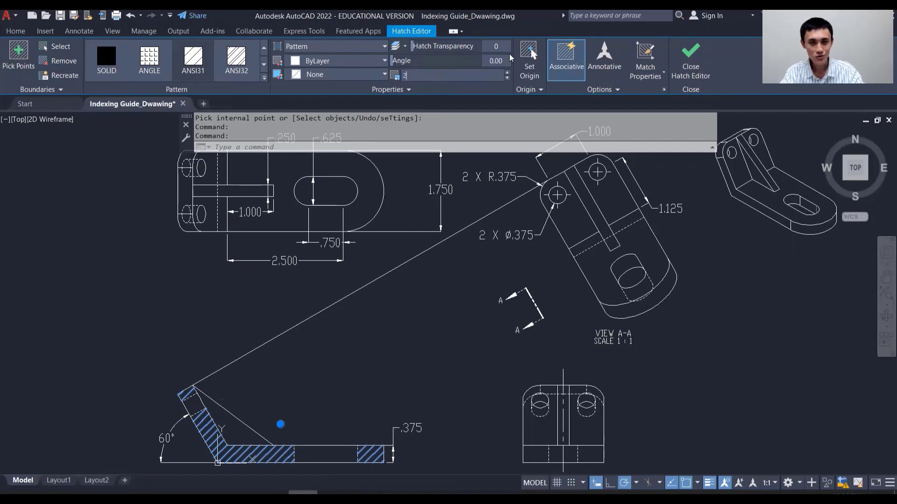
key("Return")
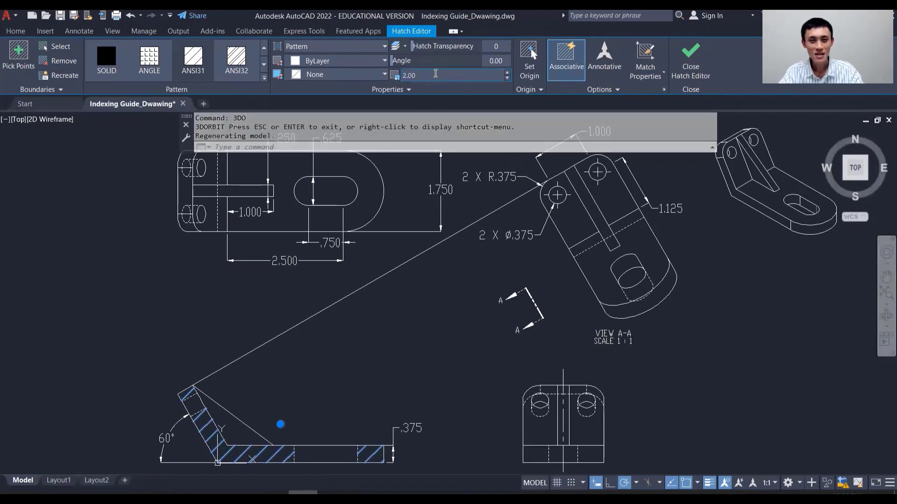
type("3")
key("Return")
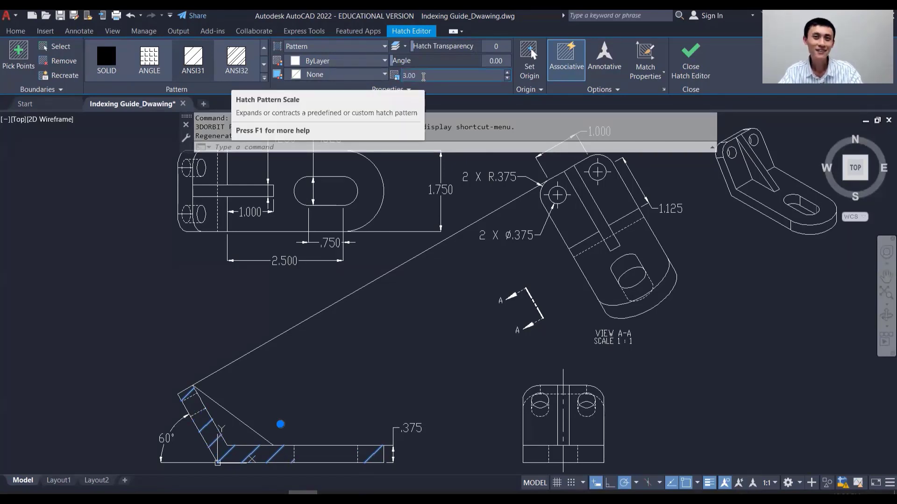
left_click(423, 77)
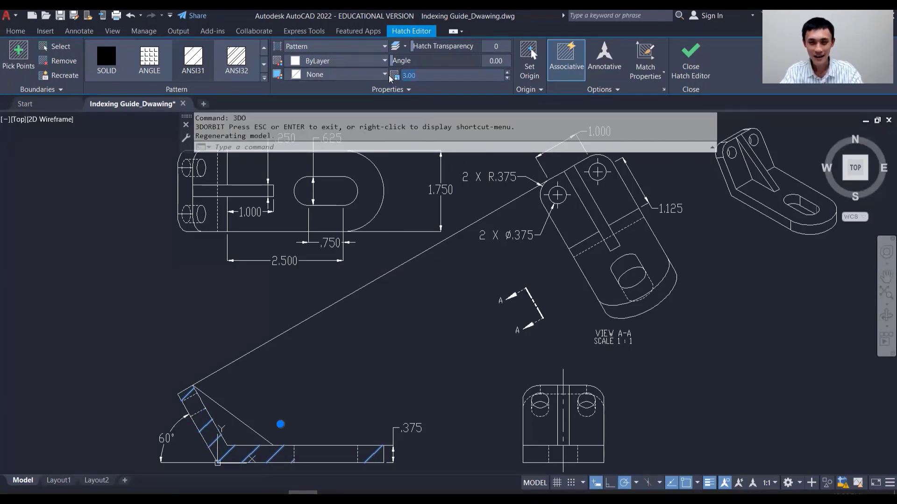
type("1")
key("Return")
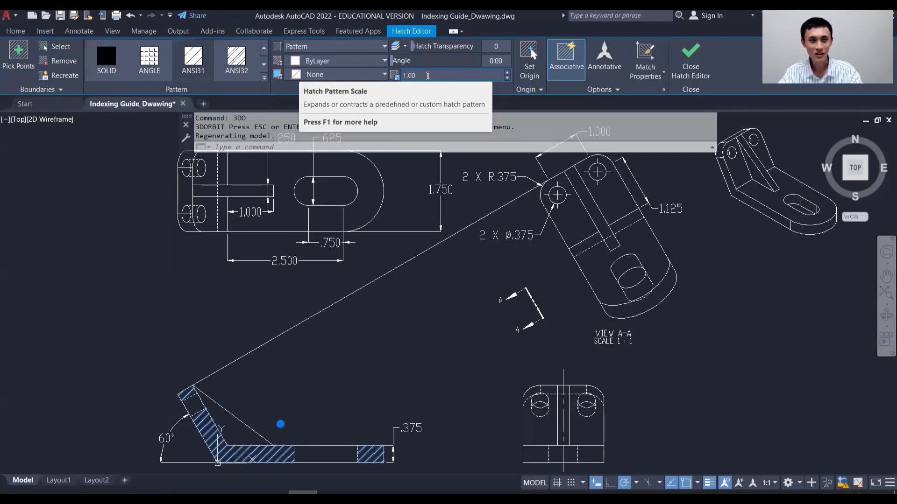
left_click(690, 77)
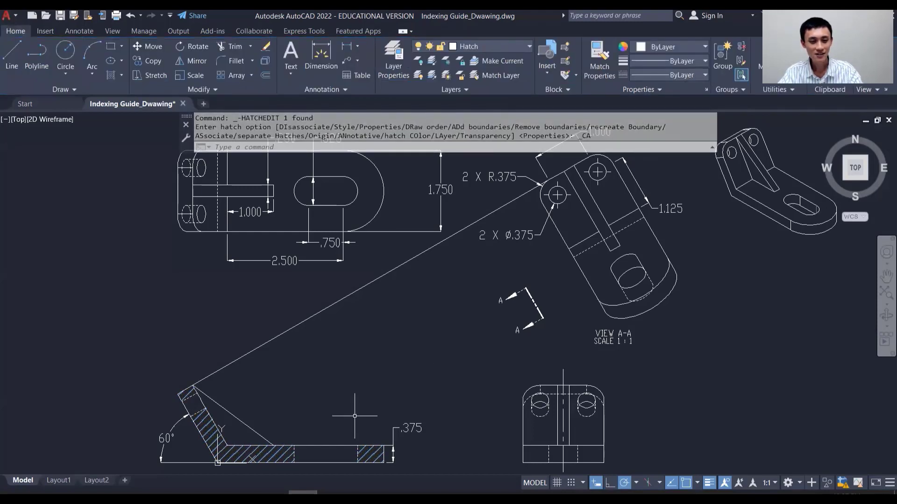
middle_click_drag(367, 359, 352, 278)
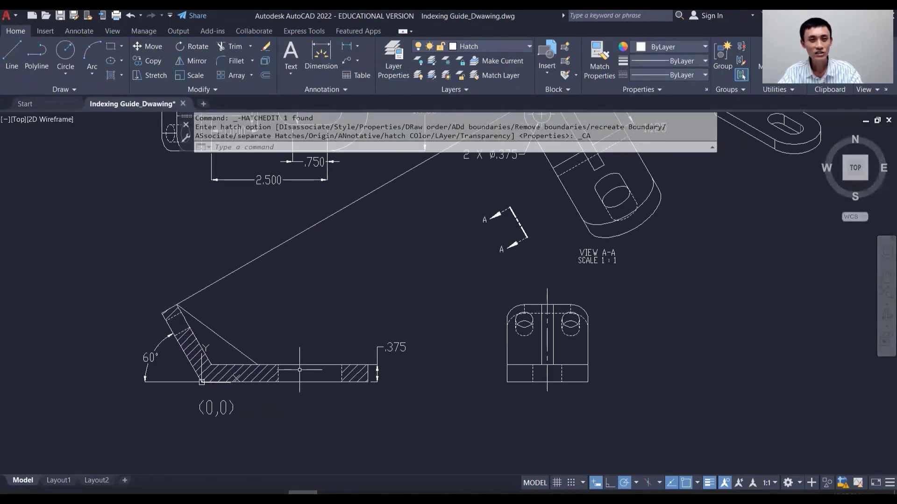
left_click(111, 73)
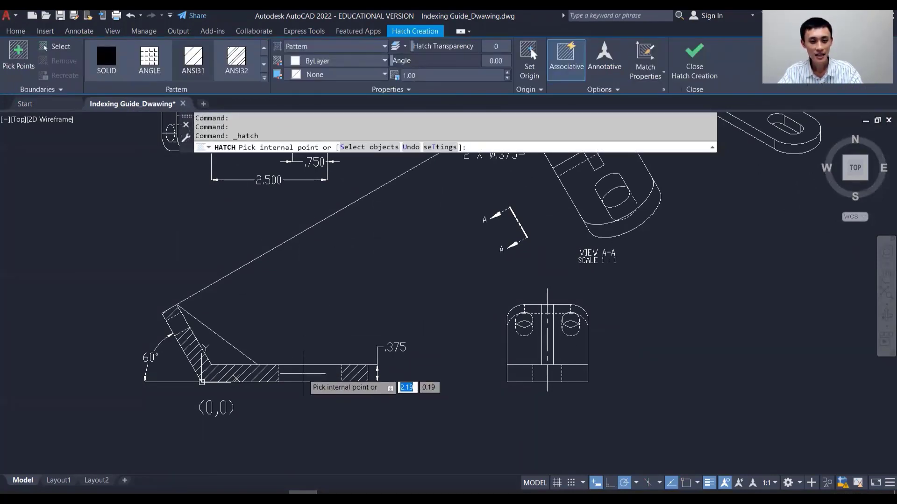
left_click(303, 377)
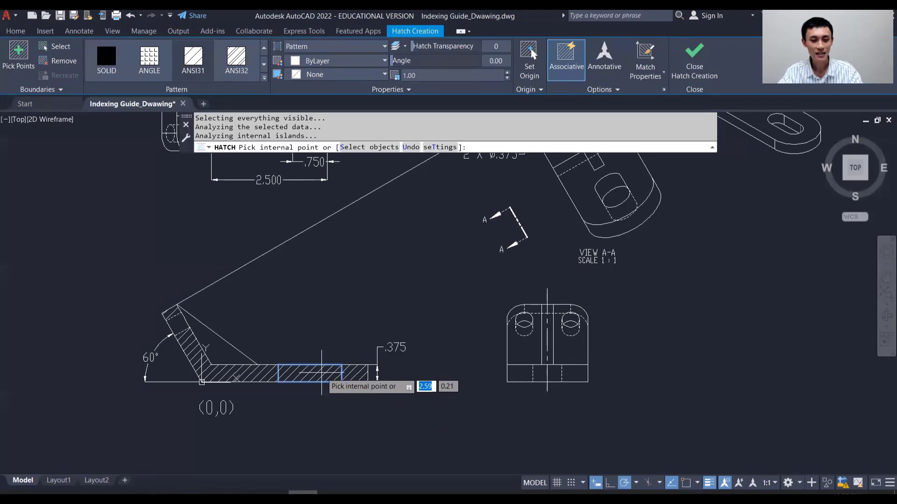
left_click(320, 371)
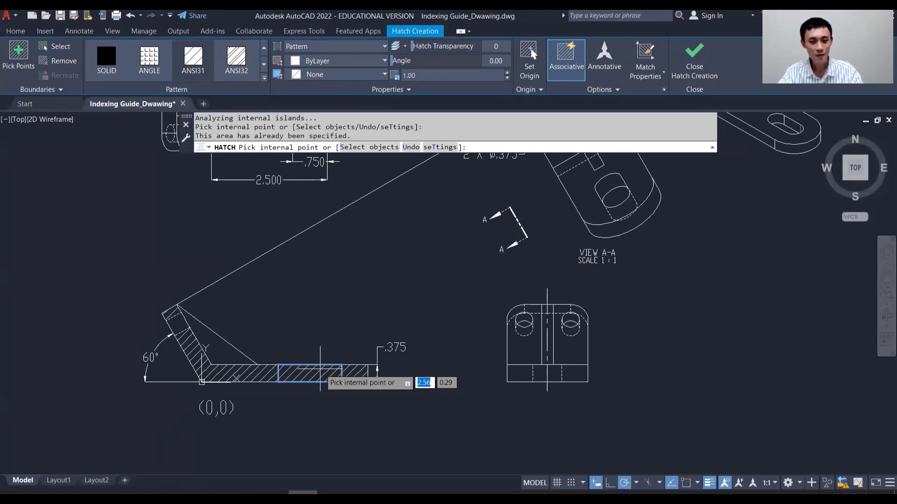
left_click(321, 372)
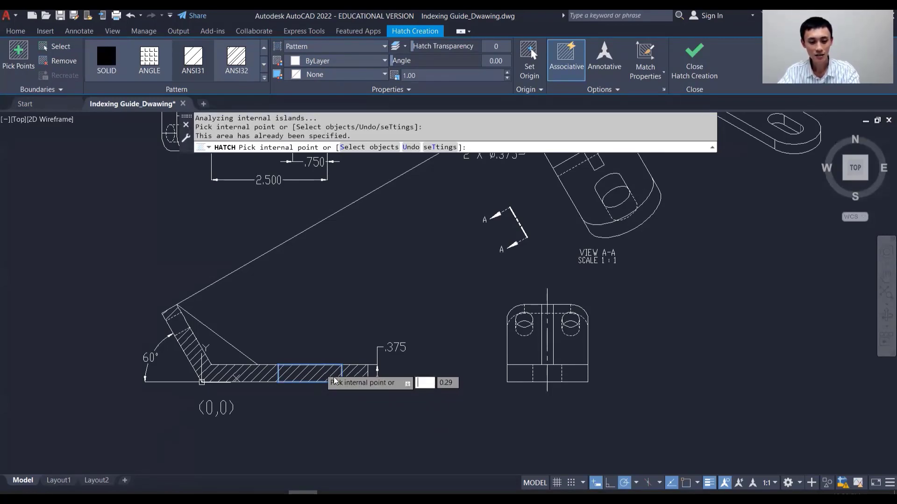
key("Escape")
key("Delete")
middle_click_drag(330, 320, 384, 329)
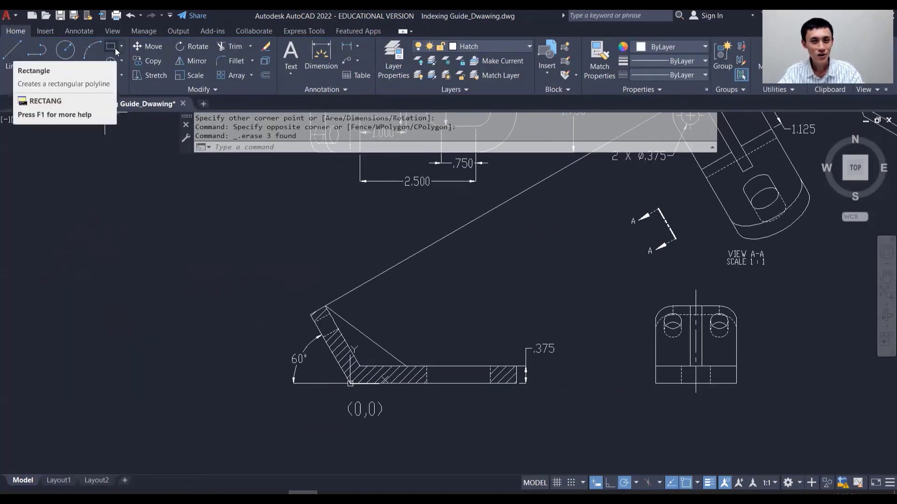
- Draw two side-by-side rectangles forming a divided box left of the view
left_click(115, 48)
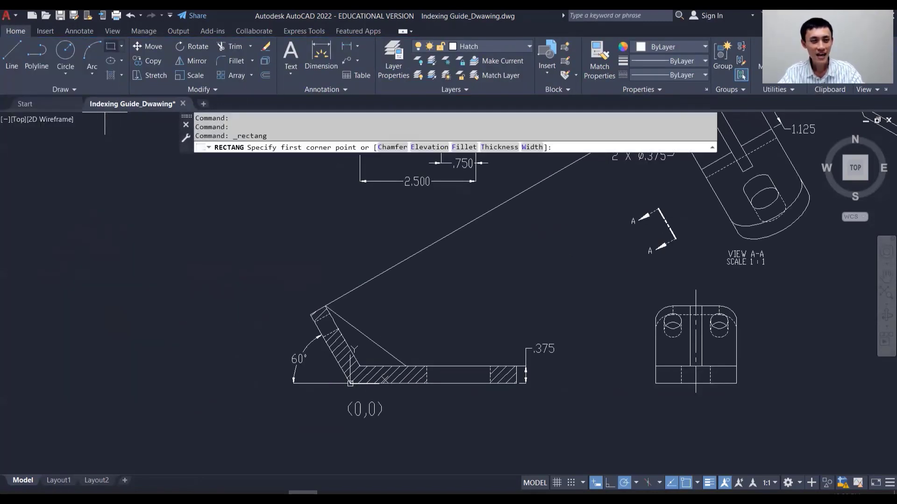
left_click(76, 303)
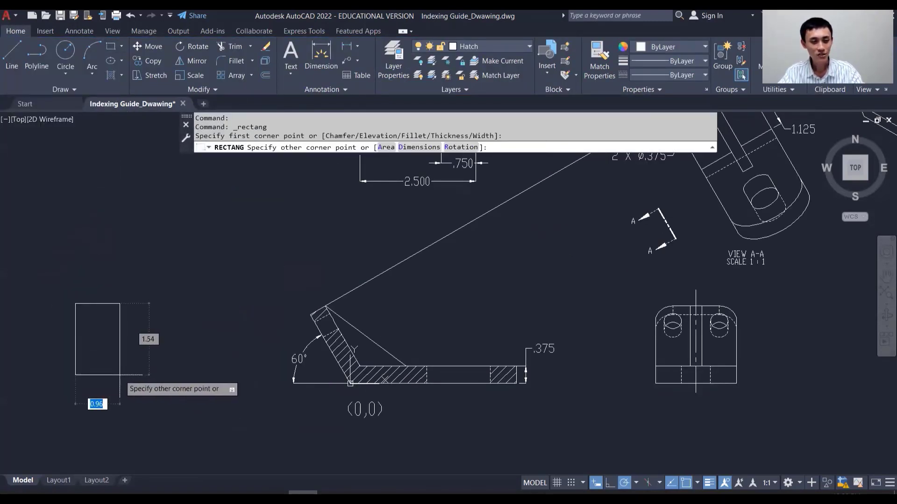
left_click(120, 375)
left_click(111, 46)
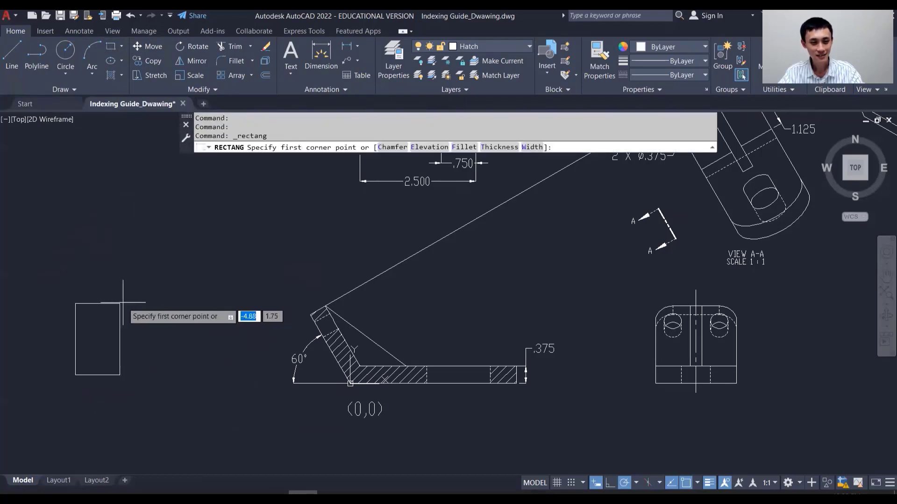
left_click(120, 303)
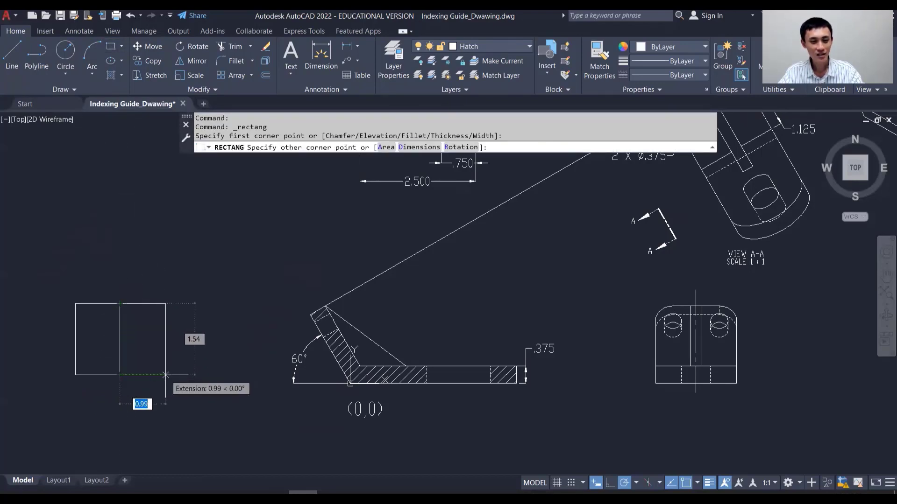
left_click(165, 375)
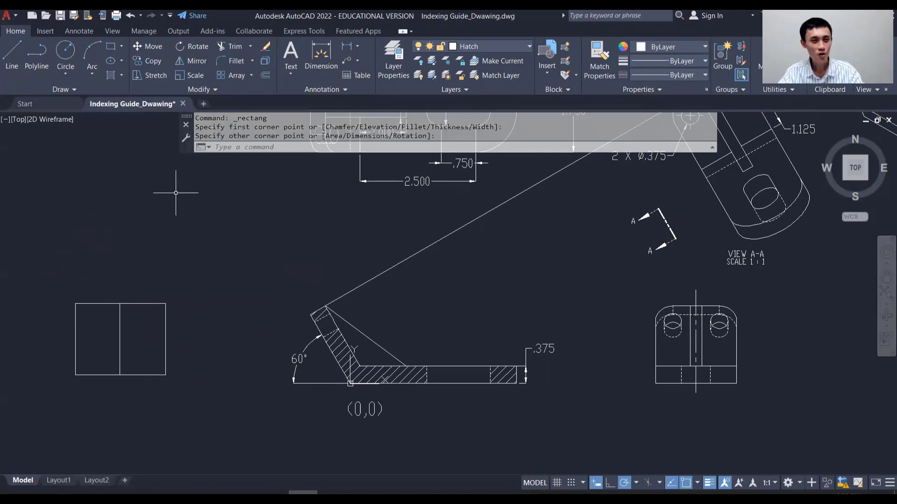
- Hatch the box's left half and paste a copy of it below
left_click(112, 74)
left_click(96, 337)
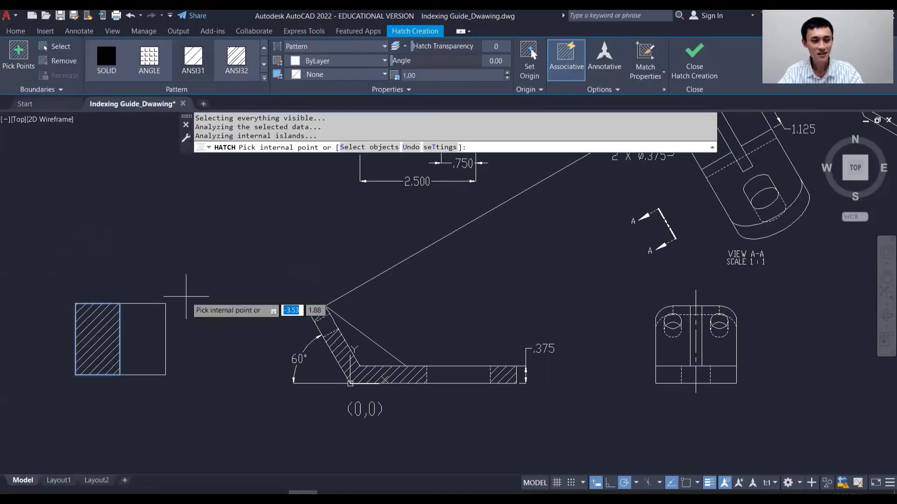
key("Escape")
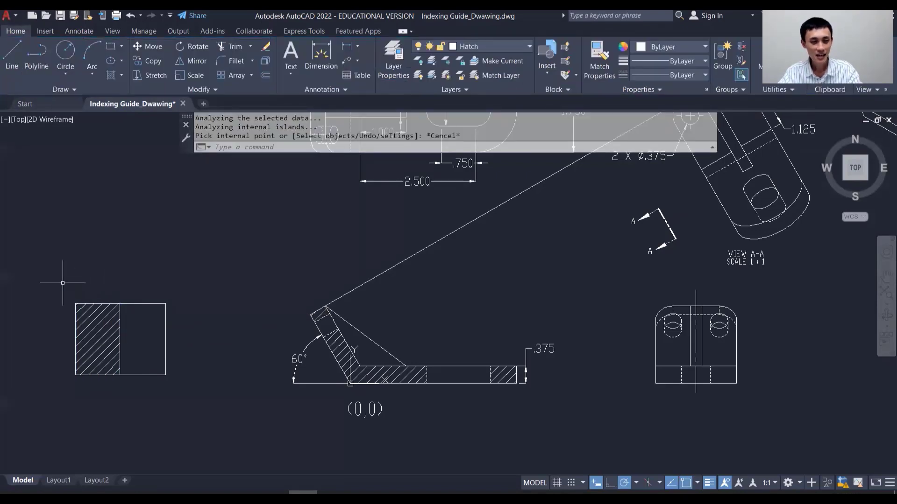
left_click(61, 281)
left_click(200, 400)
key("ctrl+c")
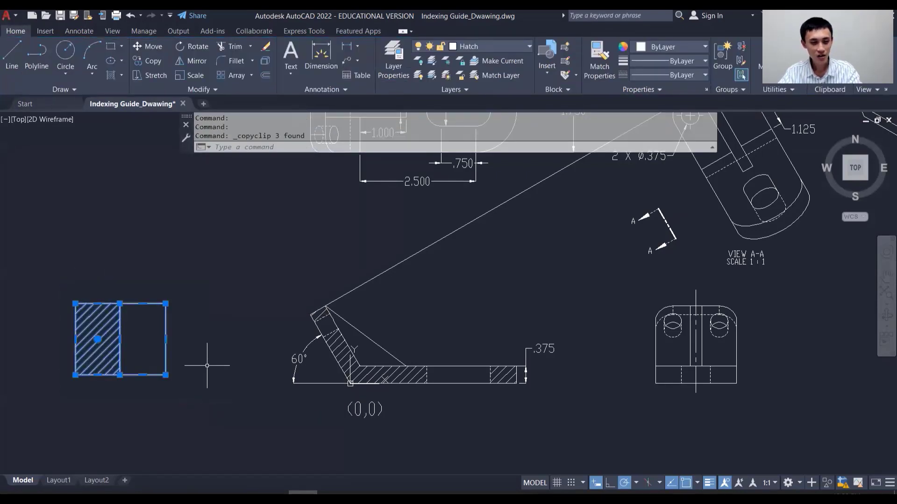
scroll(206, 364, "down", 2)
key("ctrl+v")
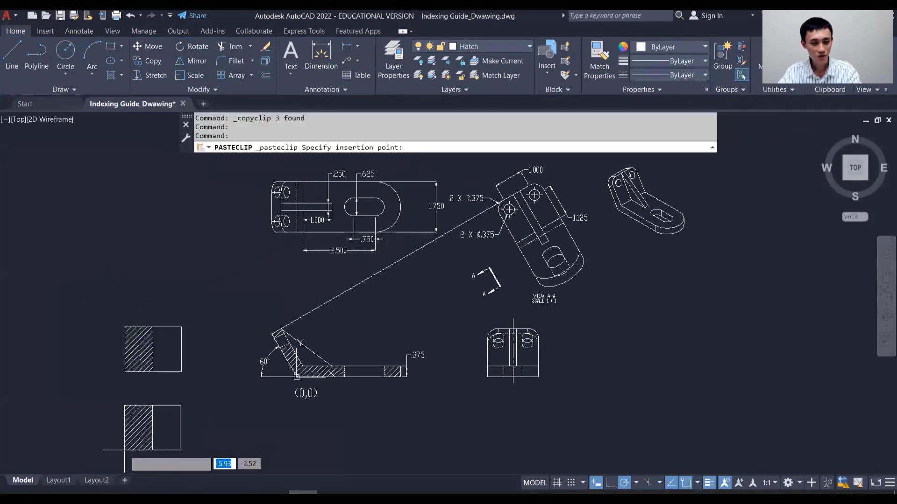
left_click(124, 451)
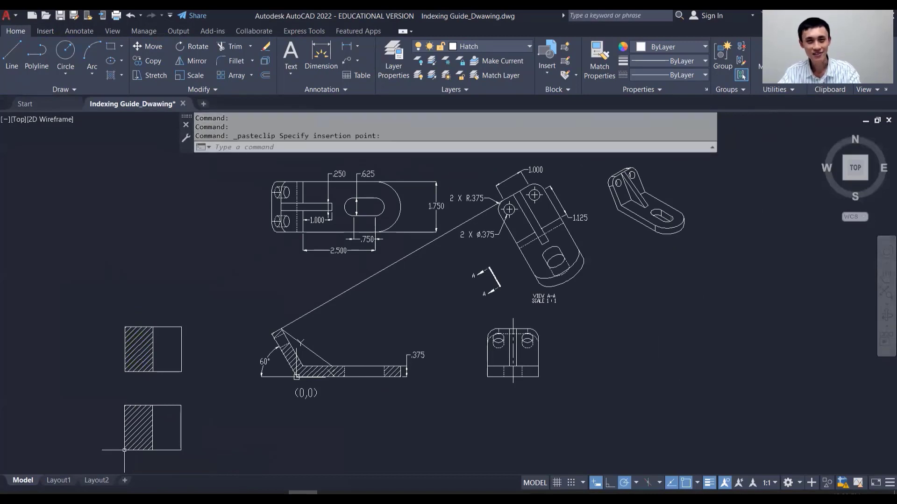
key("Escape")
- Mirror the upper hatch across the vertical midline into the right half, keeping the original
left_click(189, 61)
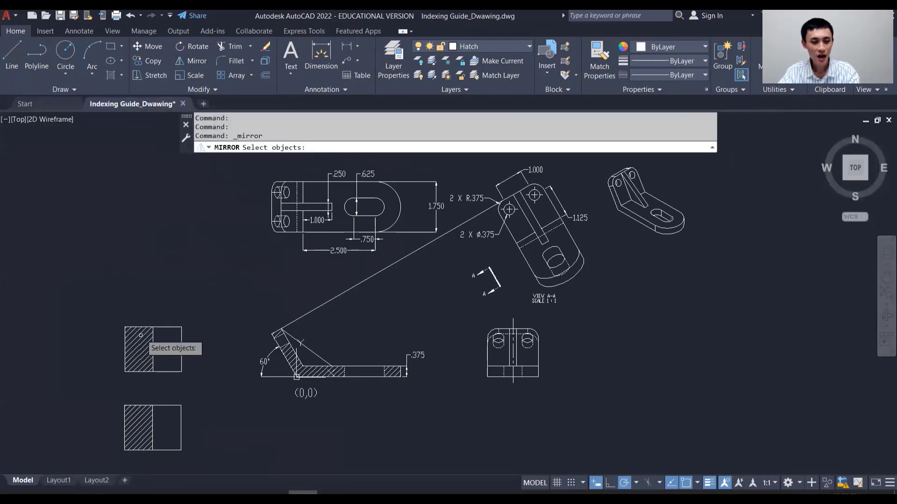
left_click(138, 348)
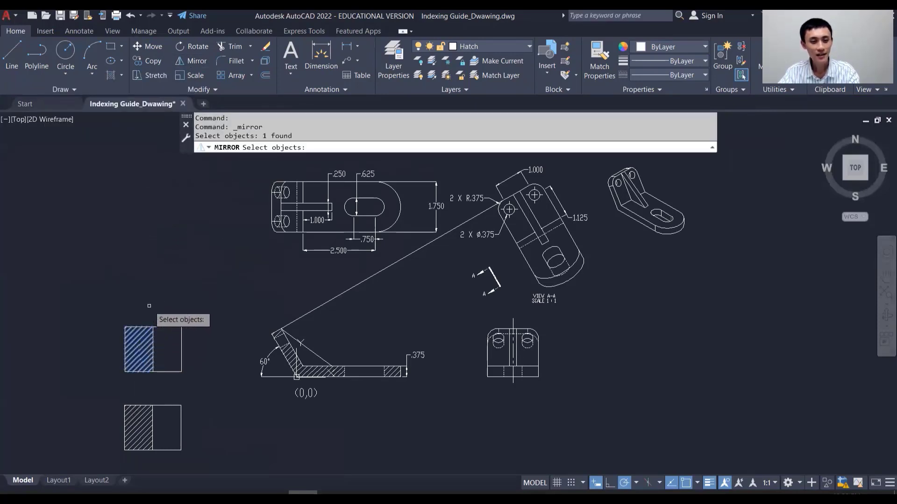
key("Return")
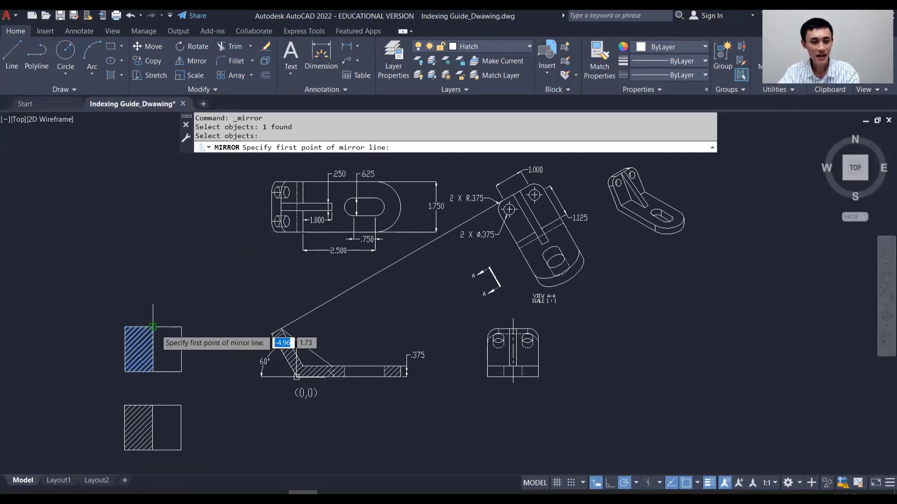
left_click(152, 326)
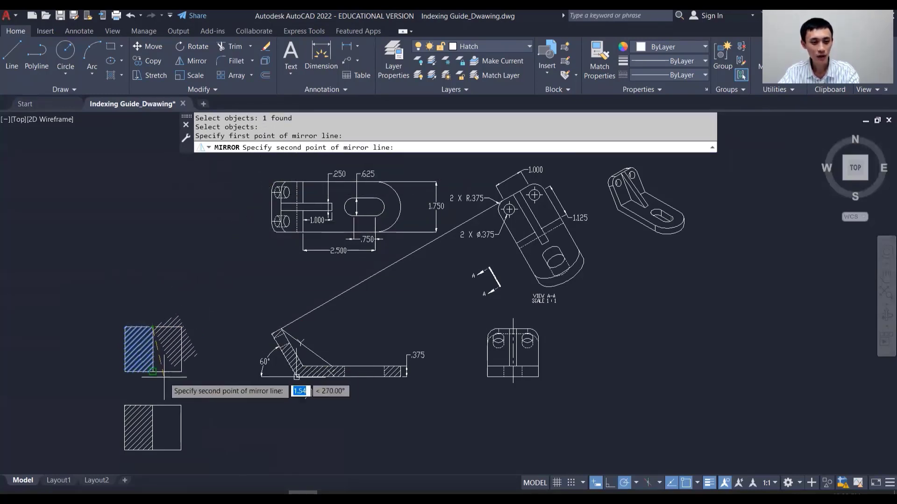
left_click(153, 372)
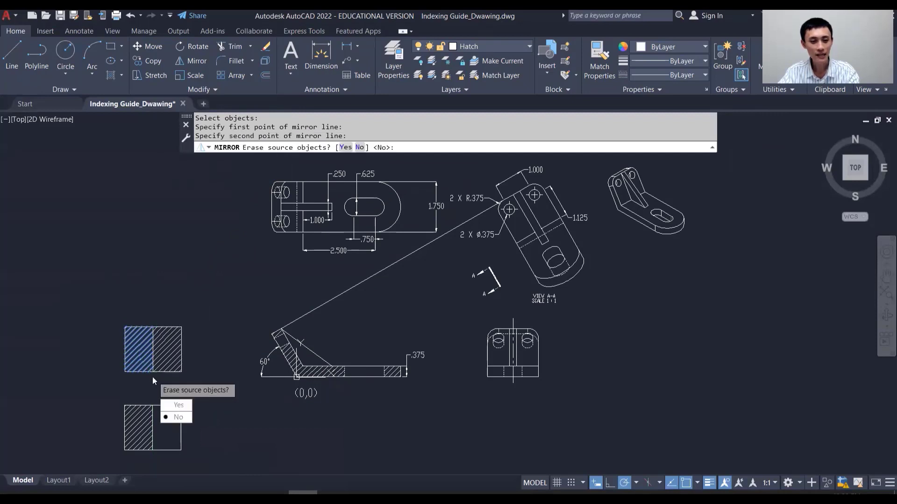
left_click(176, 418)
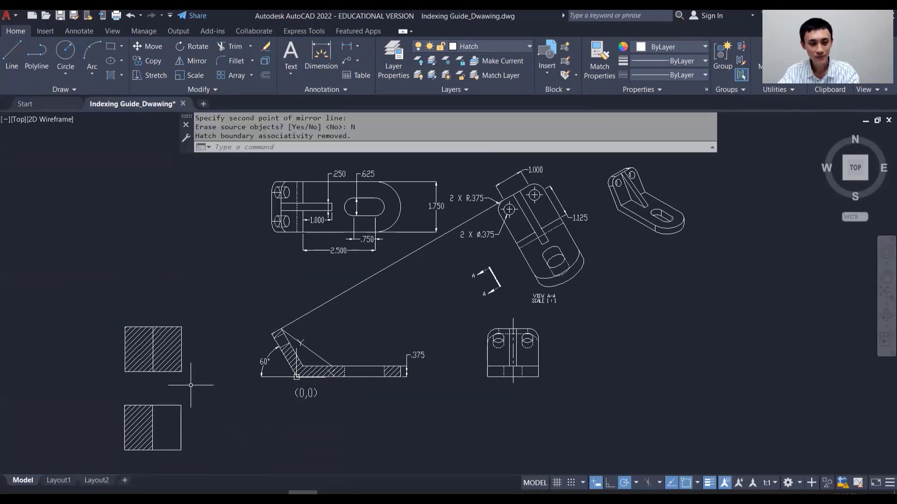
scroll(188, 377, "up", 5)
scroll(291, 346, "down", 3)
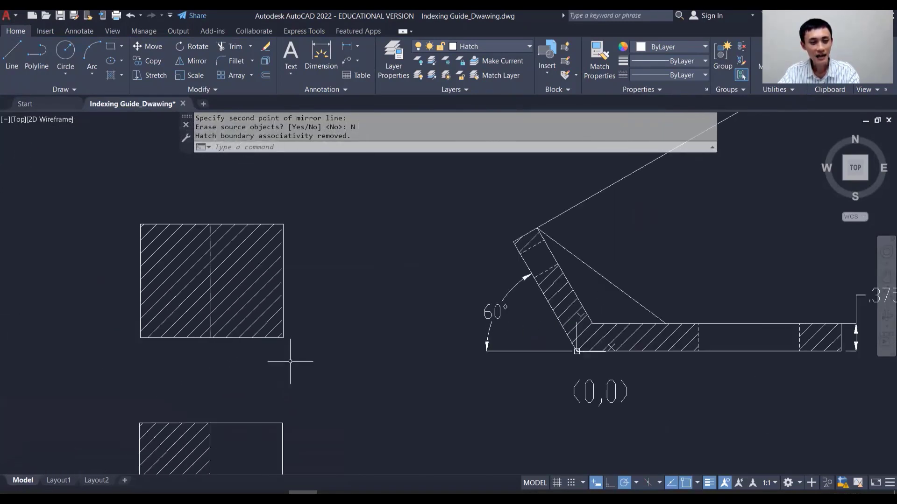
middle_click_drag(306, 352, 294, 293)
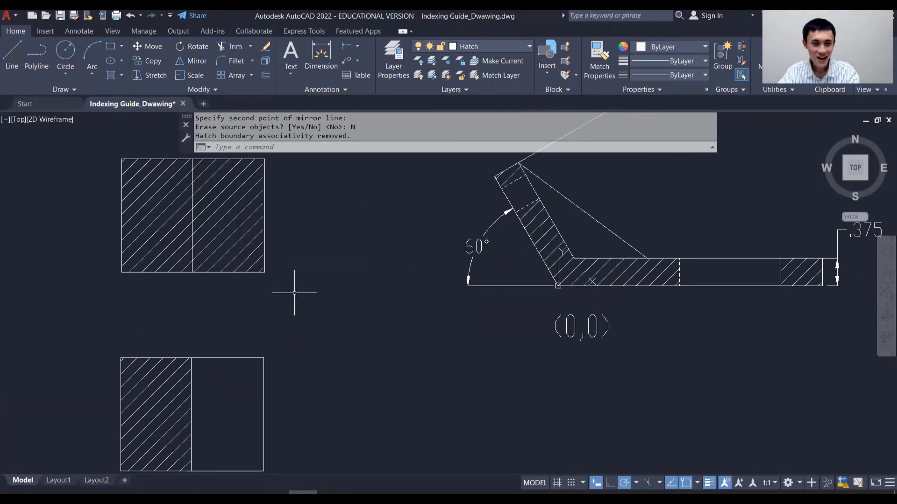
- Set the MIRRHATCH system variable to 1
type("mirr")
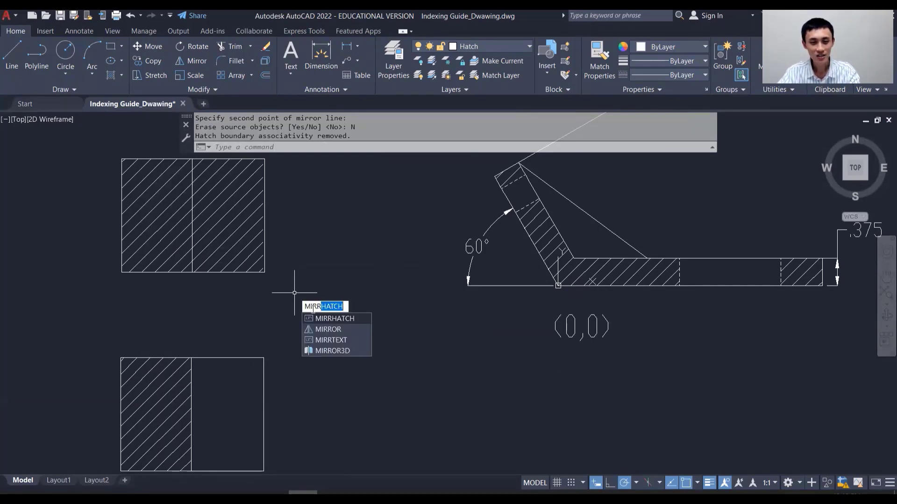
left_click(330, 320)
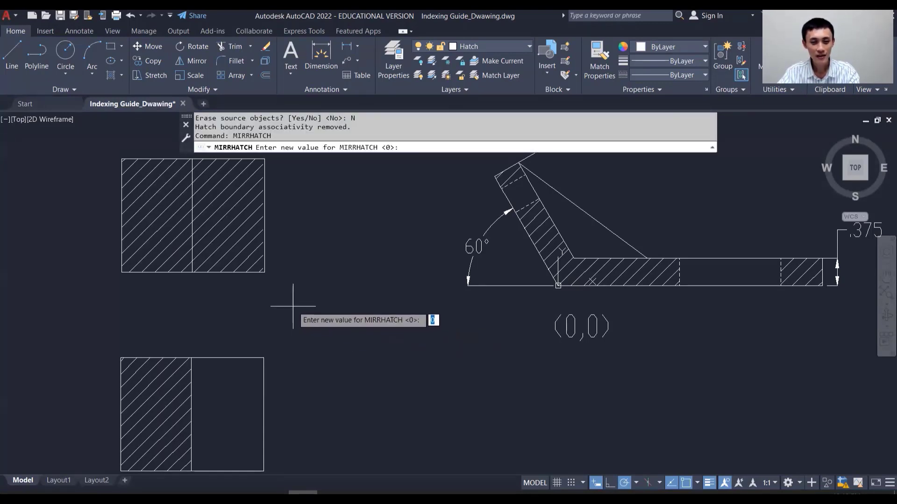
type("1")
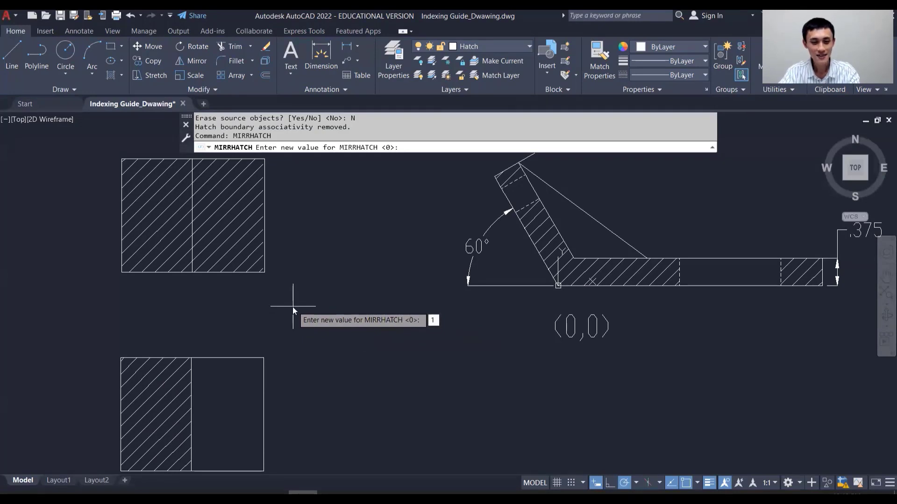
key("Return")
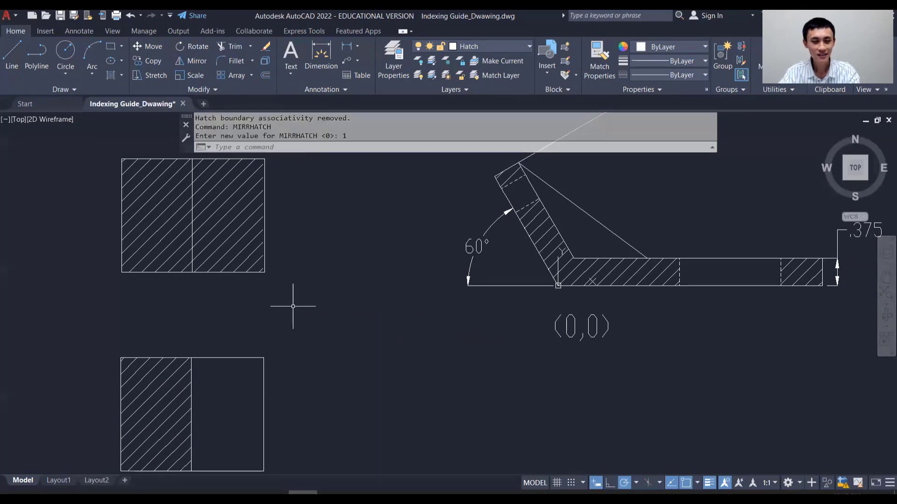
- Mirror the lower rectangle's hatch across its vertical midline, keeping the source
left_click(202, 64)
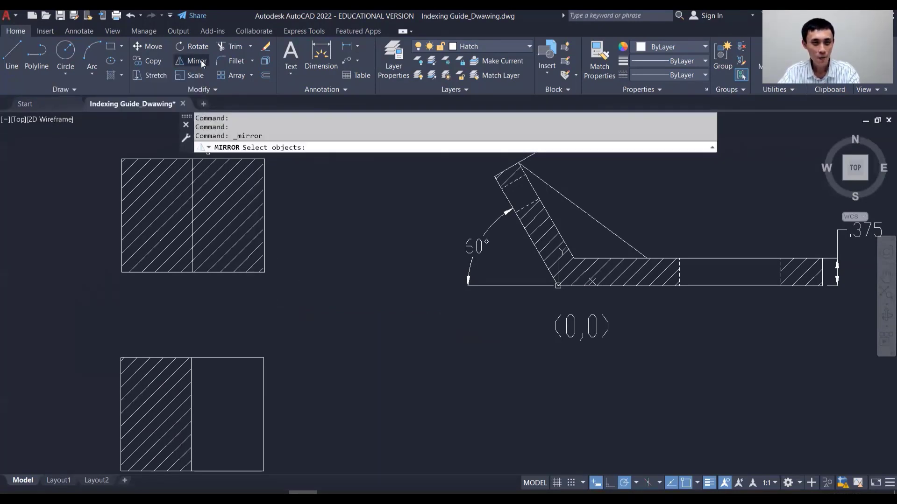
left_click(145, 377)
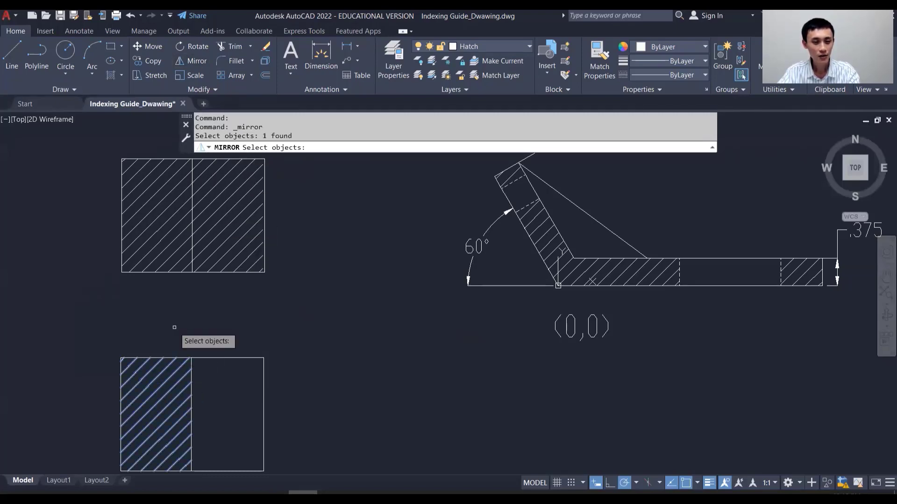
key("Return")
left_click(191, 358)
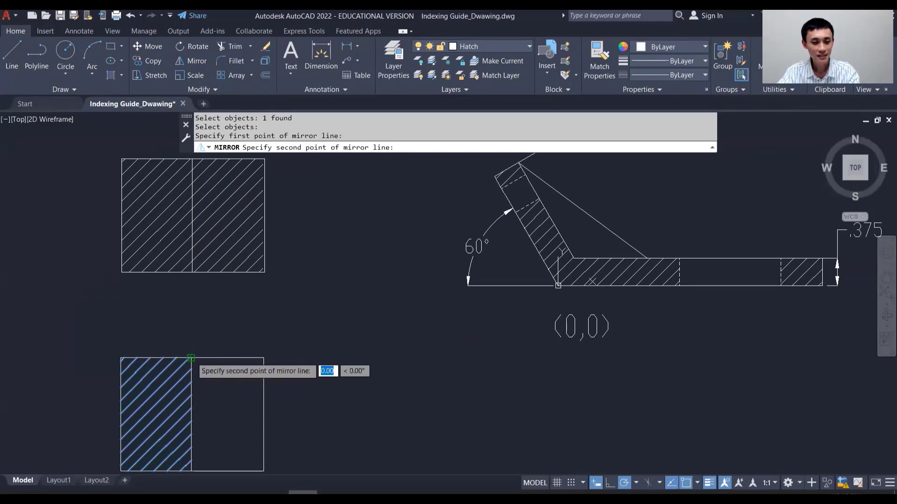
left_click(191, 471)
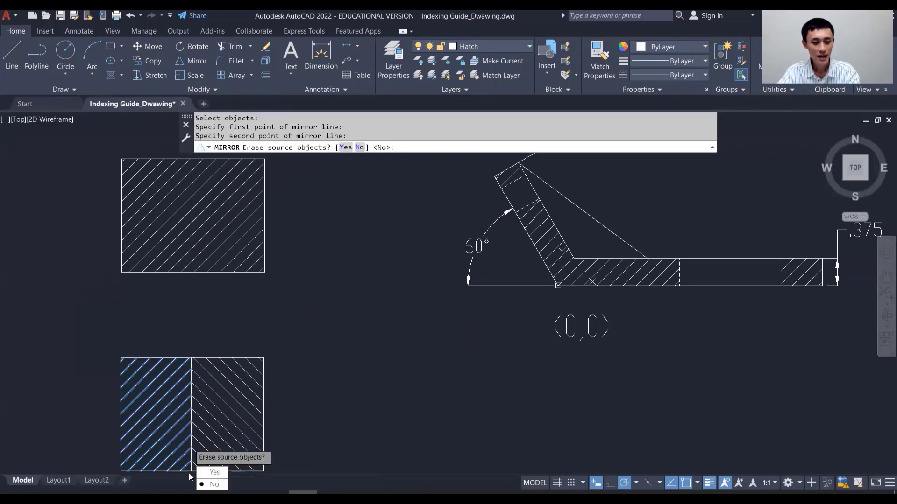
left_click(212, 484)
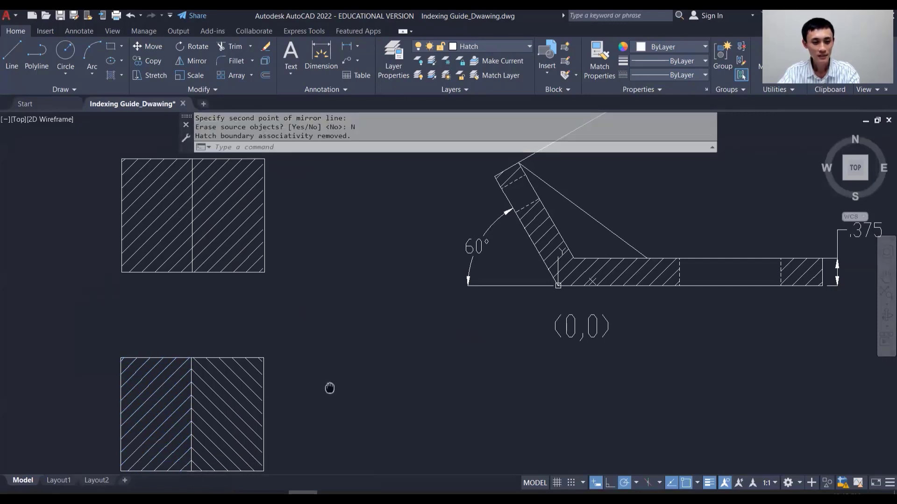
middle_click_drag(330, 386, 341, 293)
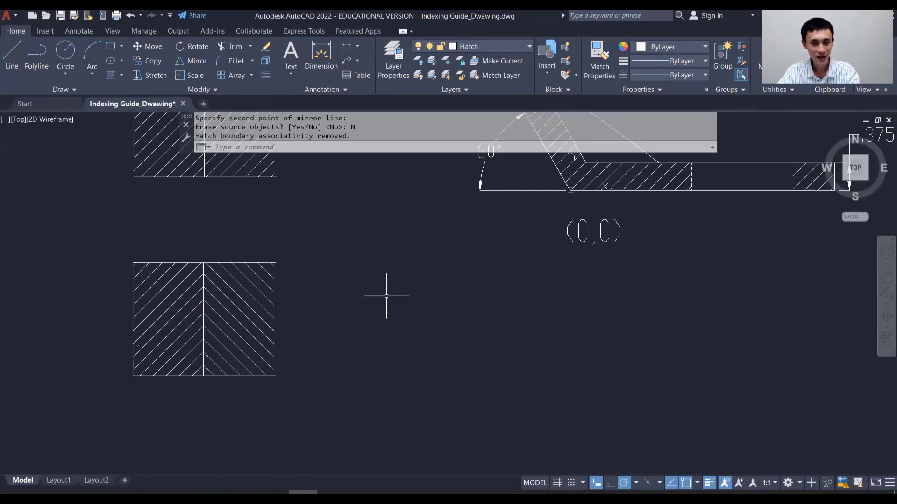
- Set MIRRHATCH back to 0
mouse_move(247, 306)
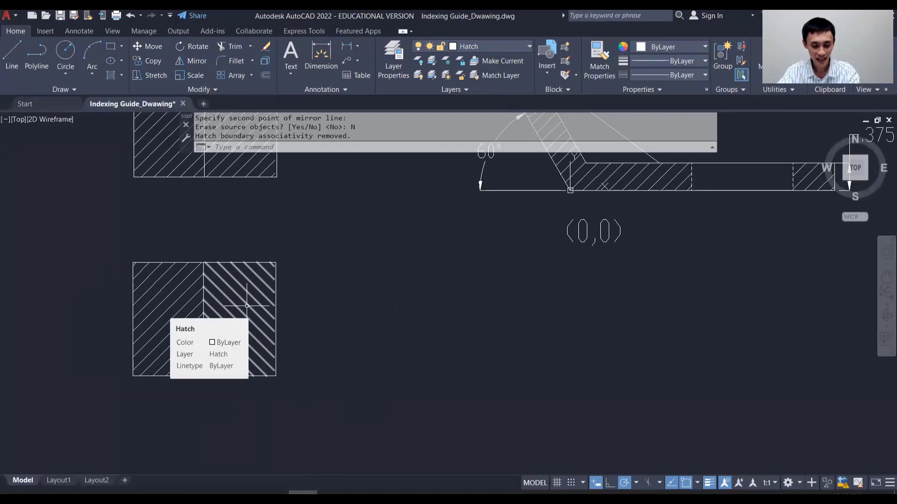
type("mirr")
left_click(305, 333)
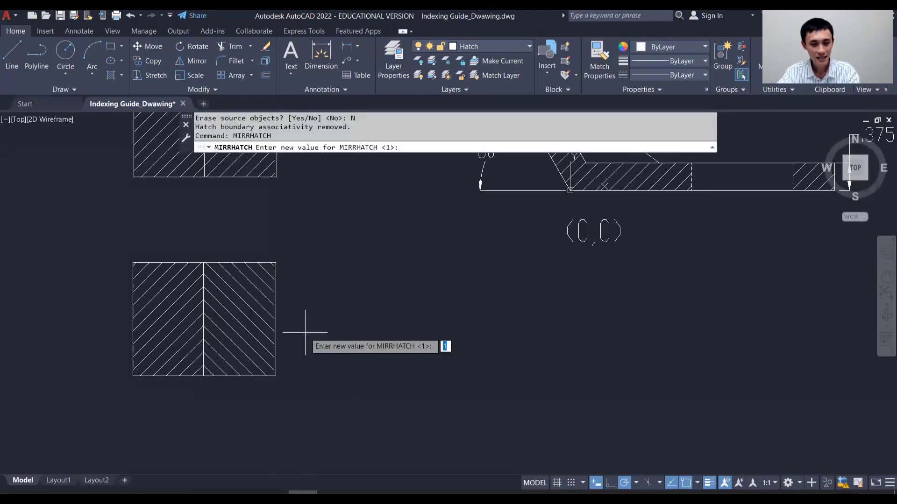
type("0")
key("Return")
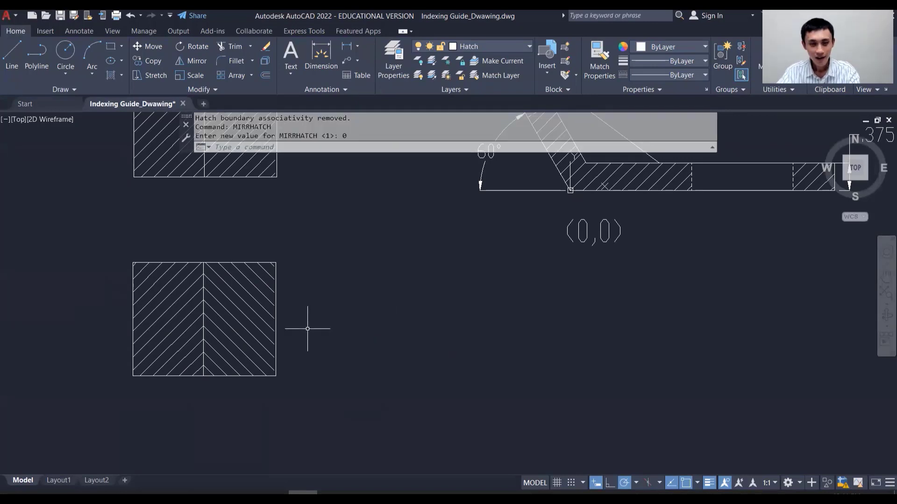
middle_click_drag(350, 234, 304, 420)
scroll(377, 281, "down", 2)
scroll(378, 281, "down", 2)
middle_click_drag(400, 237, 323, 290)
scroll(326, 251, "up", 1)
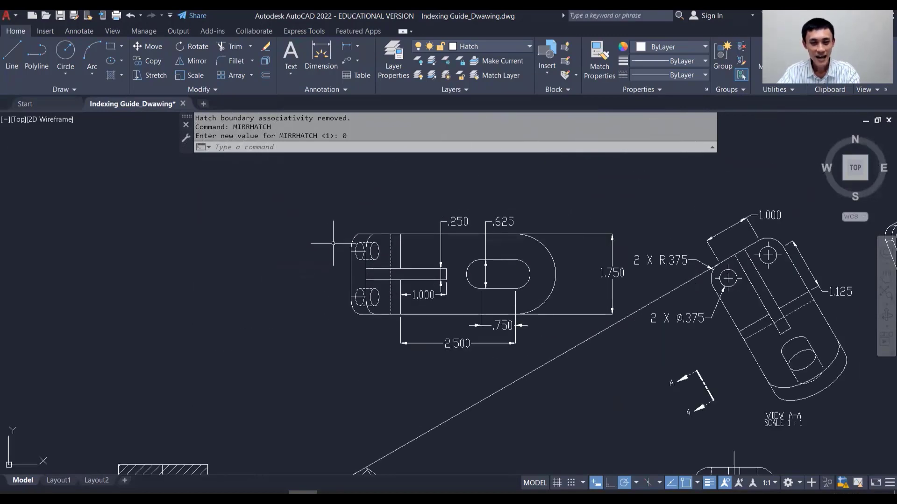
scroll(329, 243, "up", 1)
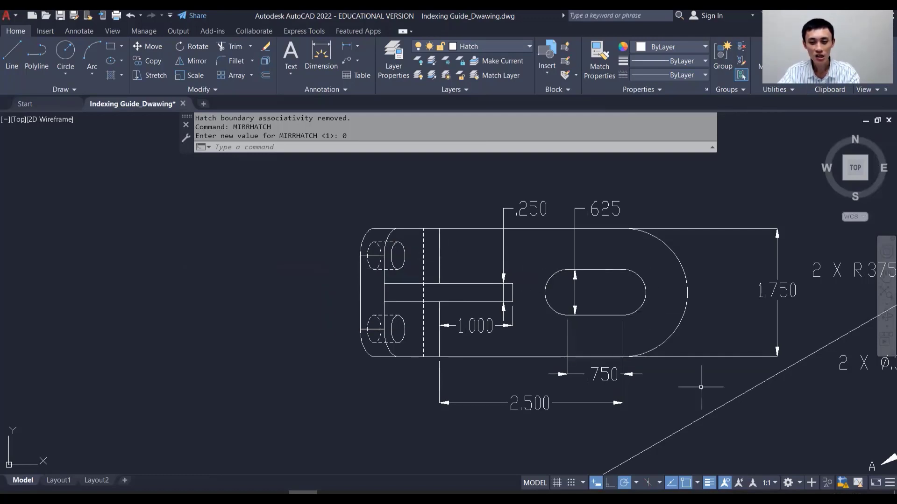
left_click(697, 483)
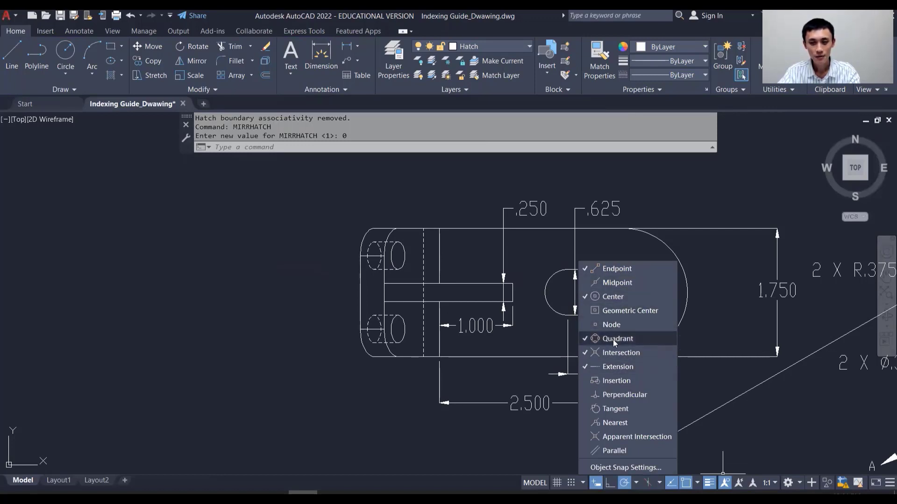
left_click(318, 262)
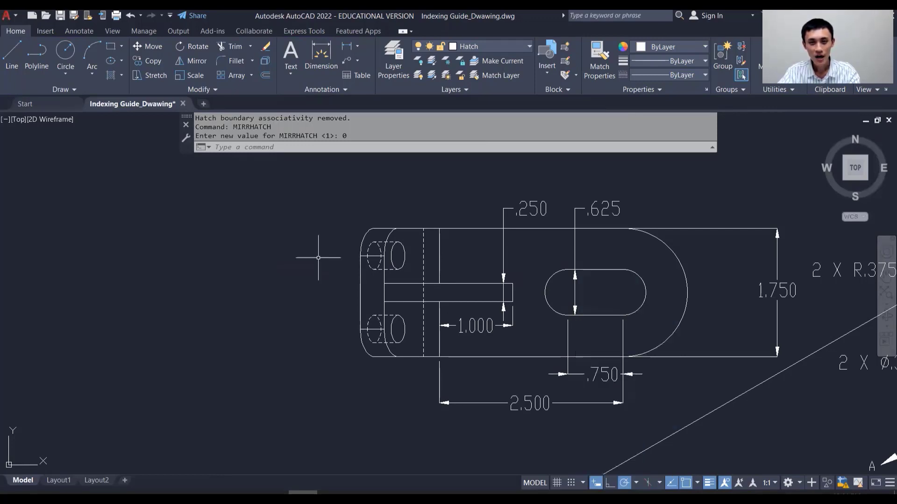
- In Layer Properties, create a new layer named Phantom
left_click(397, 70)
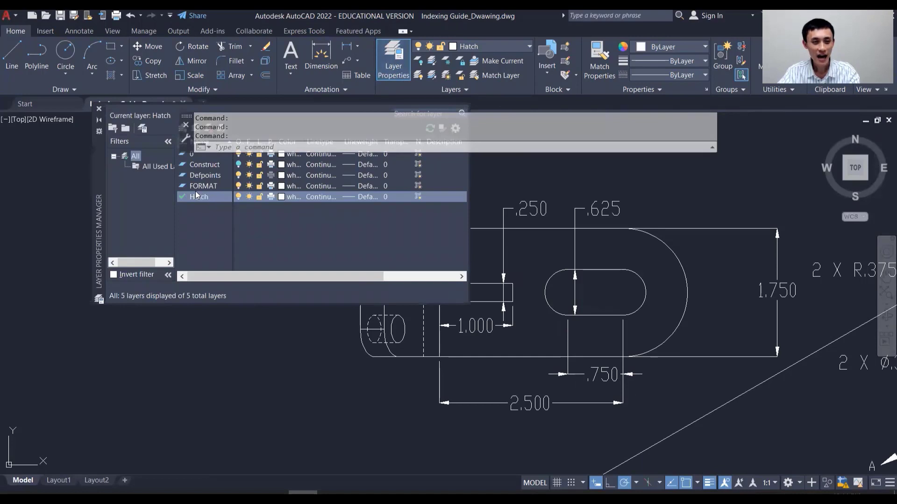
left_click(177, 131)
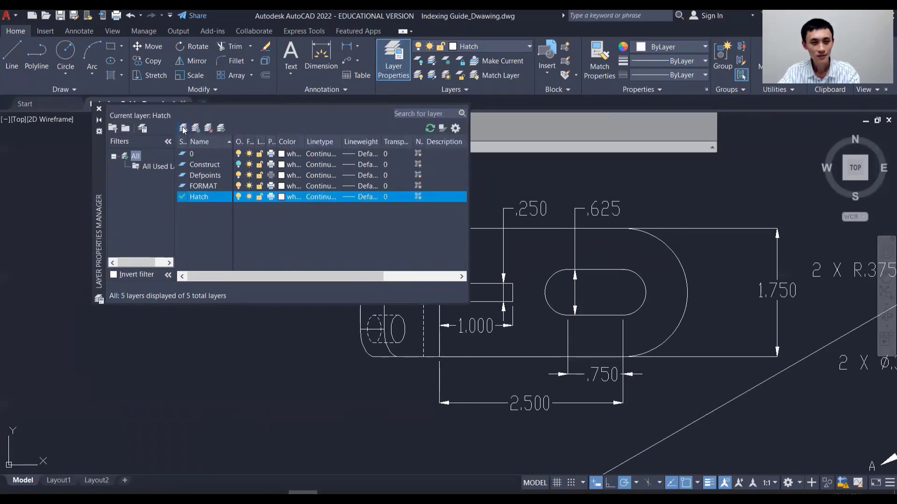
left_click(183, 129)
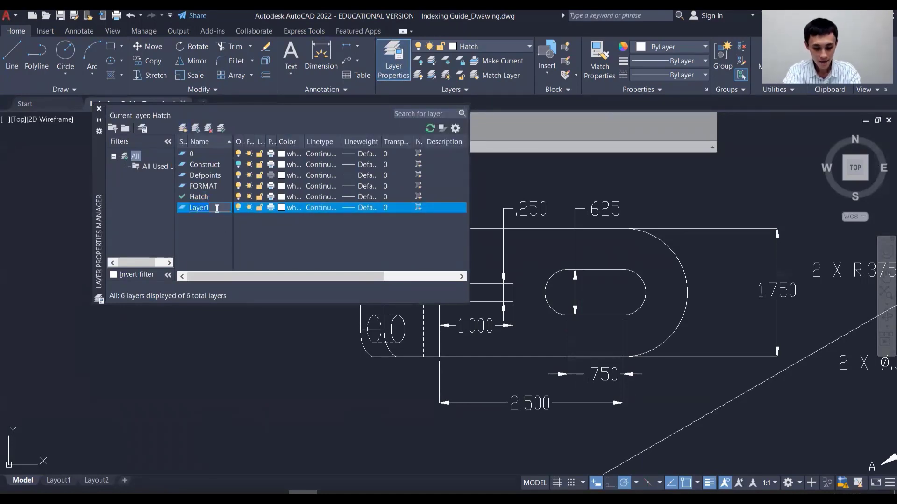
type("Phantom")
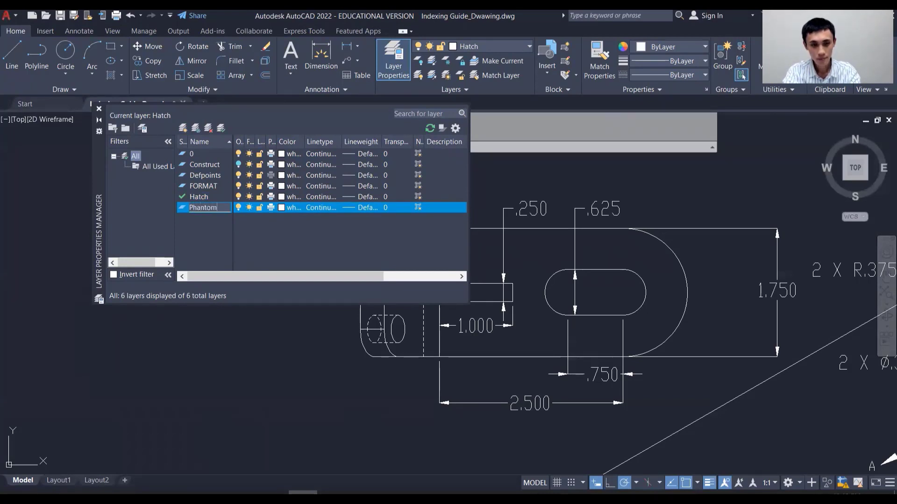
- Load the PHANTOM2 linetype from acad.lin and assign it to the Phantom layer
left_click(315, 208)
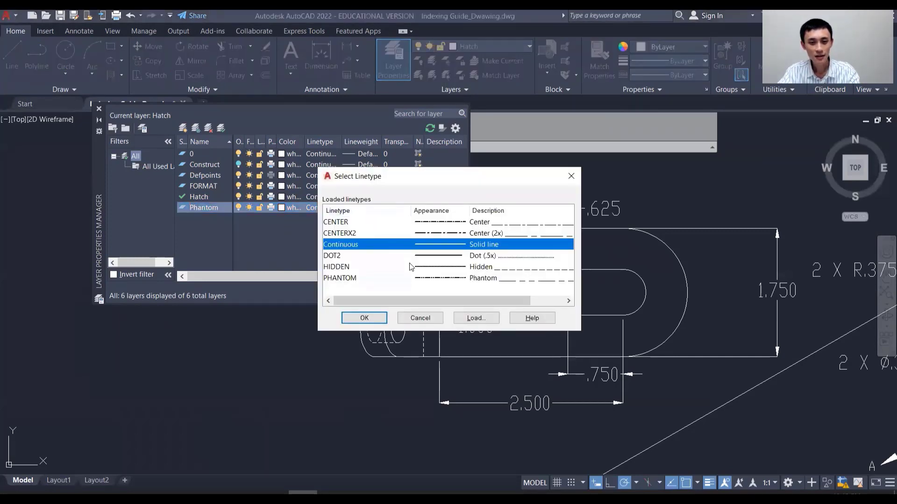
left_click(474, 318)
scroll(469, 264, "down", 10)
scroll(470, 264, "down", 1)
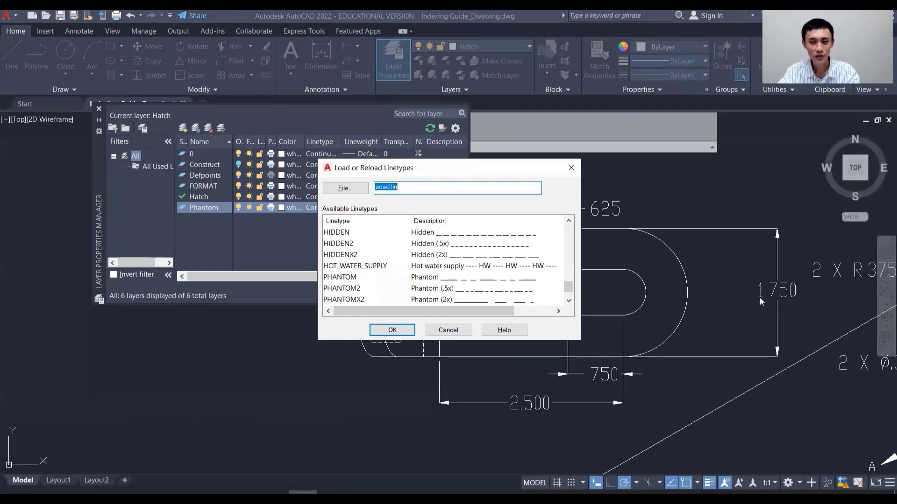
left_click(426, 288)
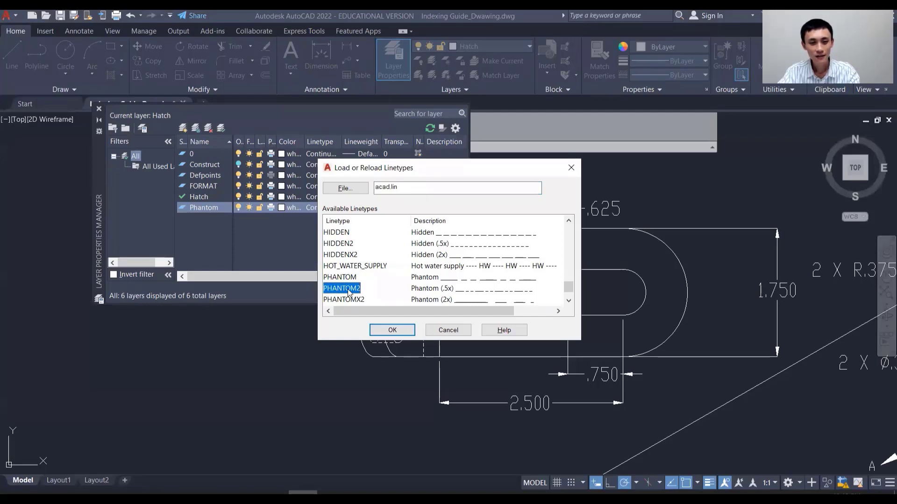
left_click(392, 330)
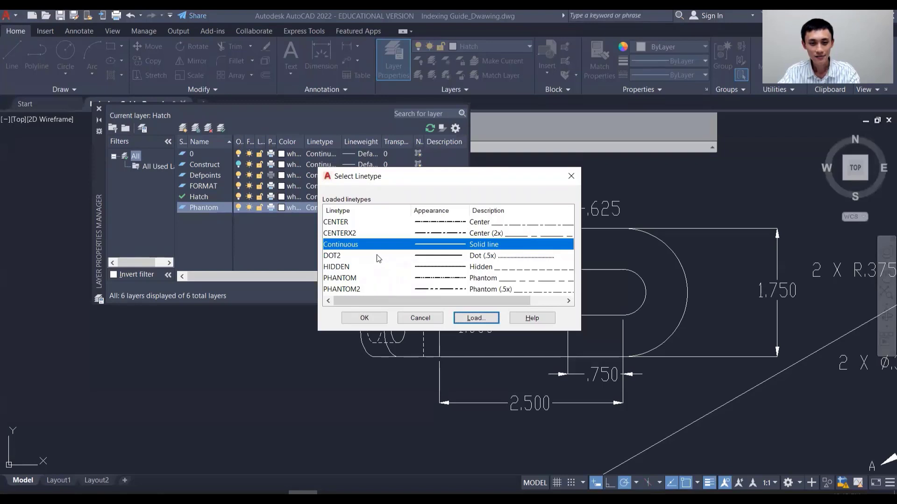
left_click(350, 290)
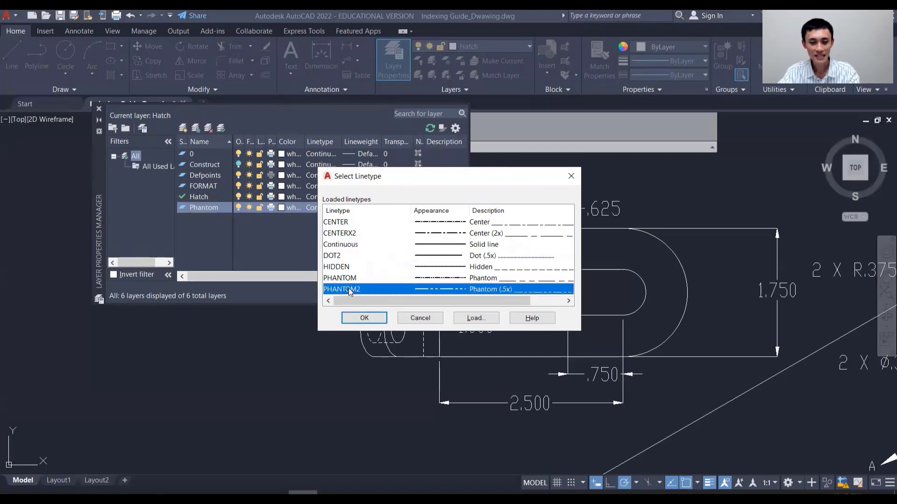
left_click(364, 319)
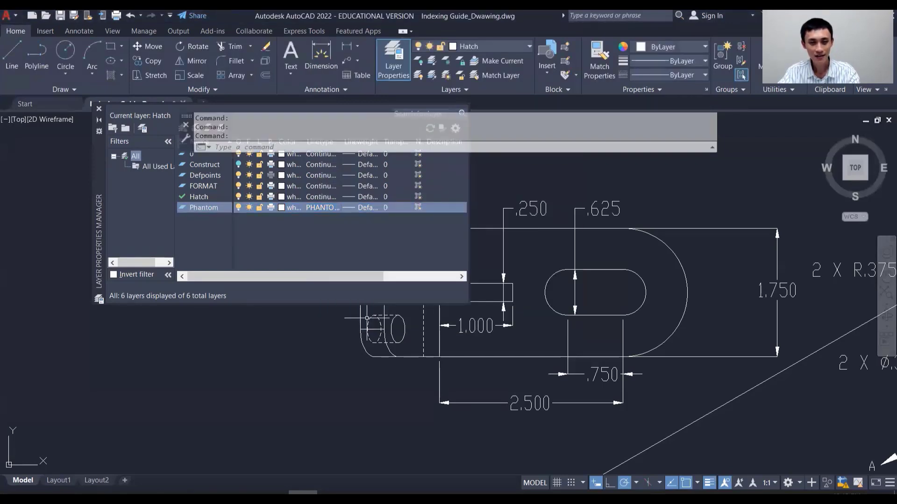
- Close the layer manager and make Phantom the current layer
left_click(98, 109)
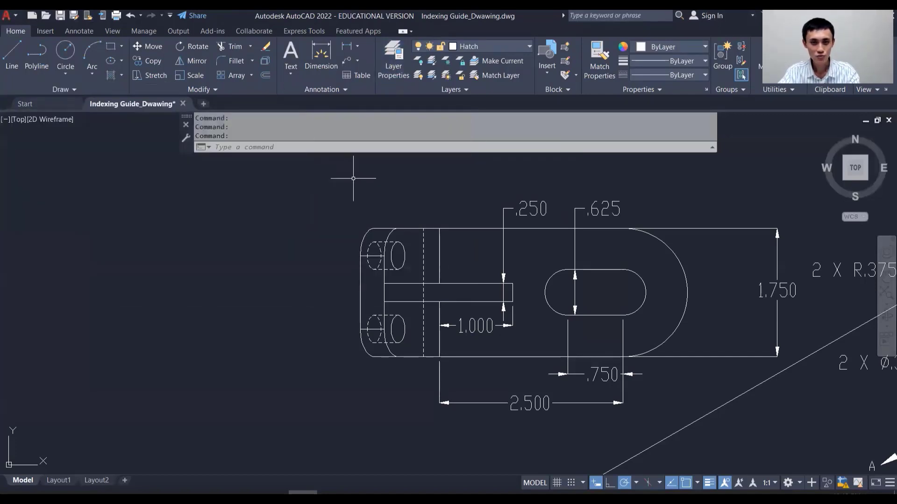
left_click(481, 46)
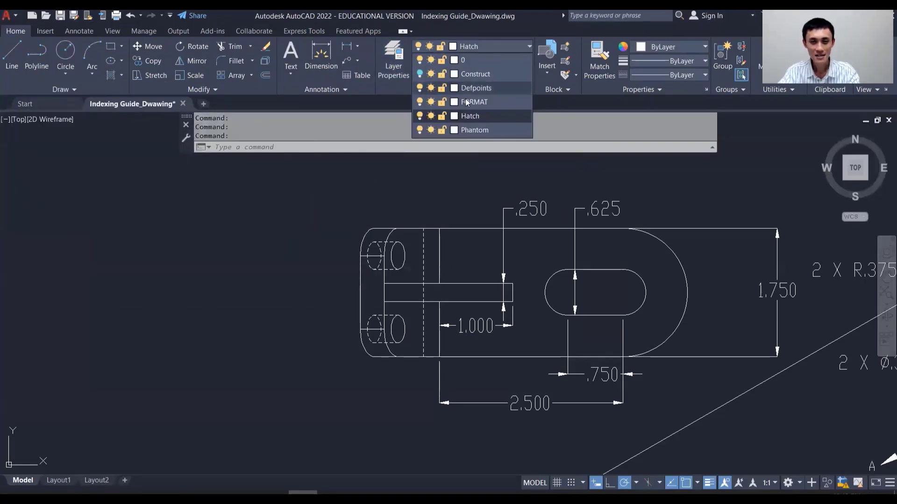
left_click(475, 130)
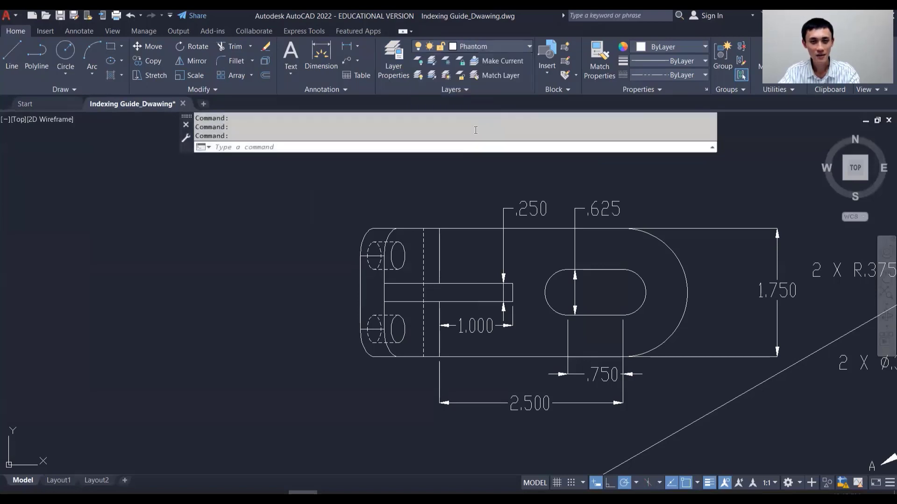
- Draw the stepped cutting line from right of the slot along the centreline with an upward jog
left_click(11, 56)
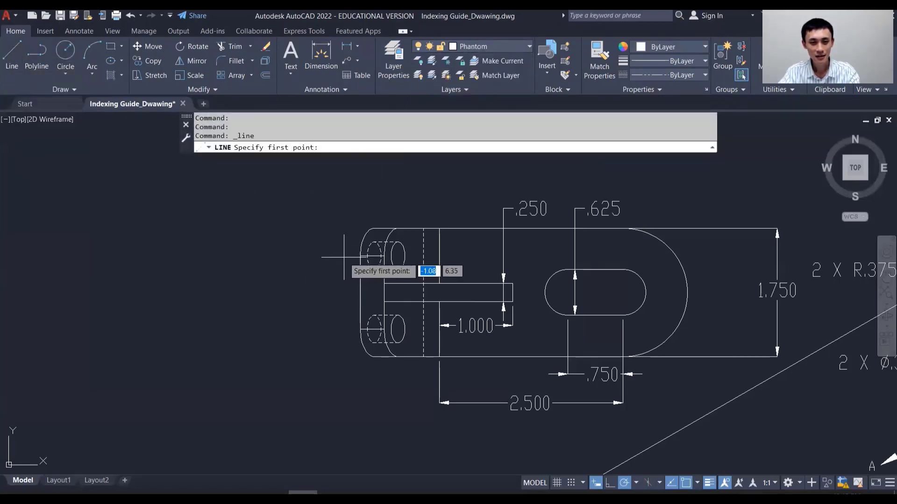
left_click(330, 255)
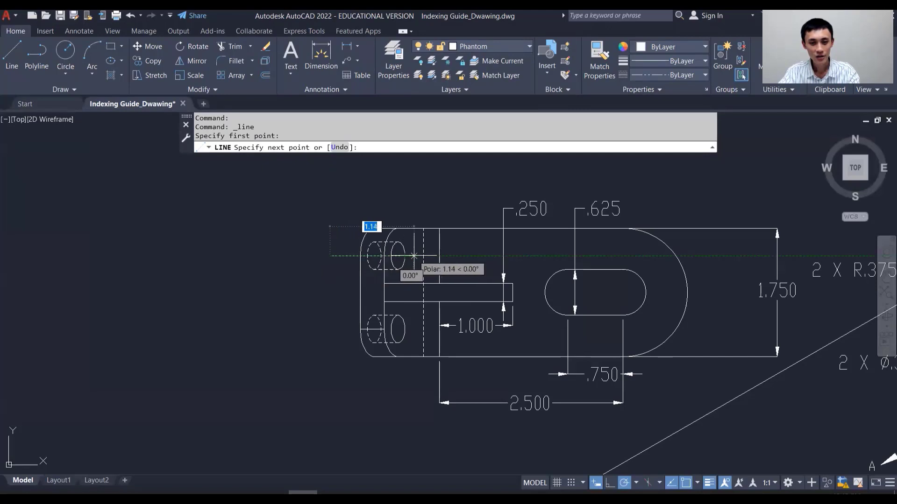
left_click(415, 256)
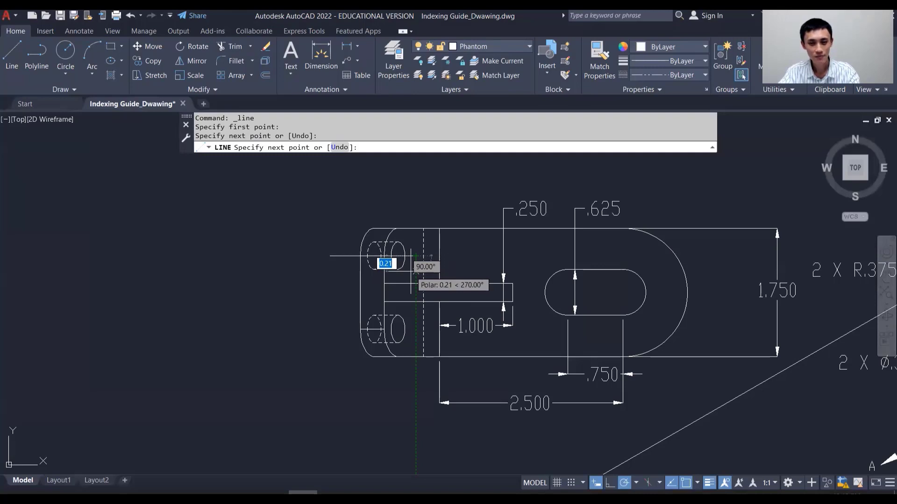
key("Escape")
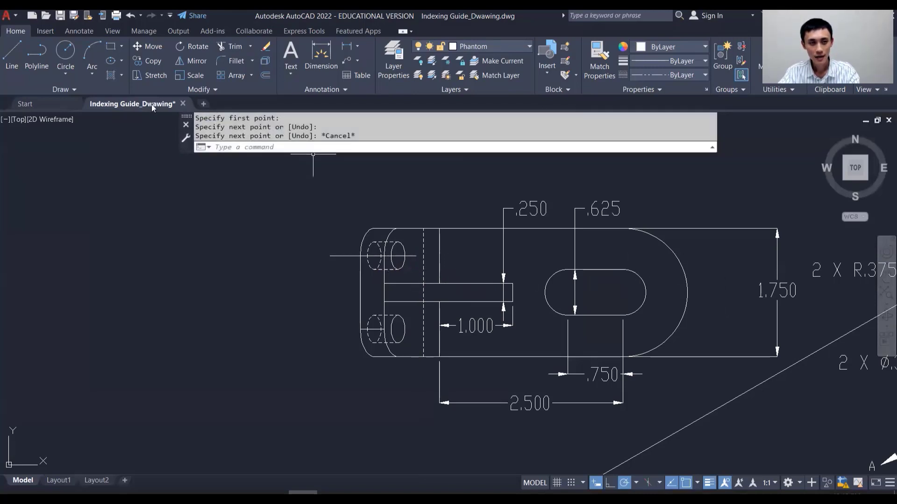
left_click(11, 73)
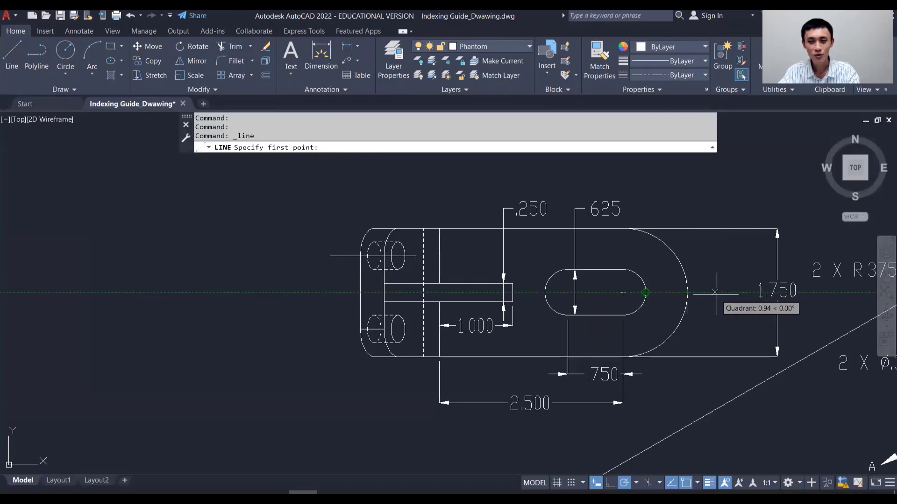
left_click(735, 292)
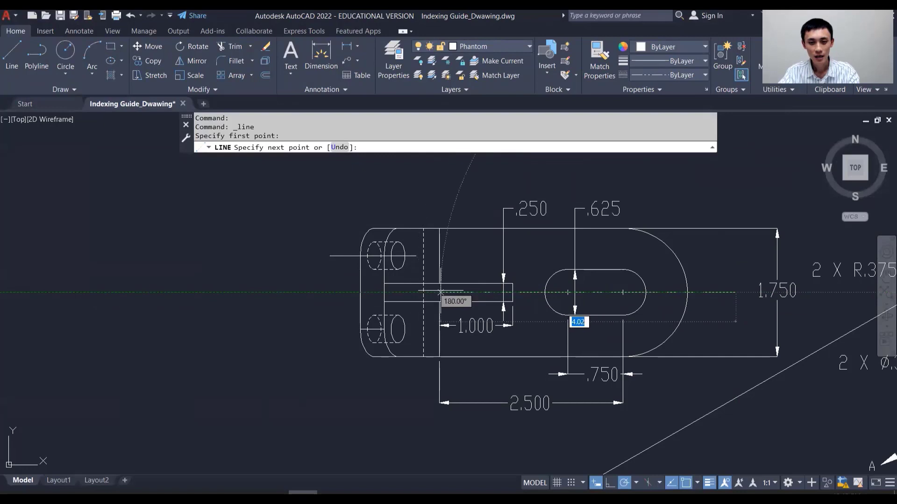
left_click(414, 293)
left_click(412, 256)
key("Escape")
- Trim away the stray end of the cutting line
scroll(413, 275, "up", 5)
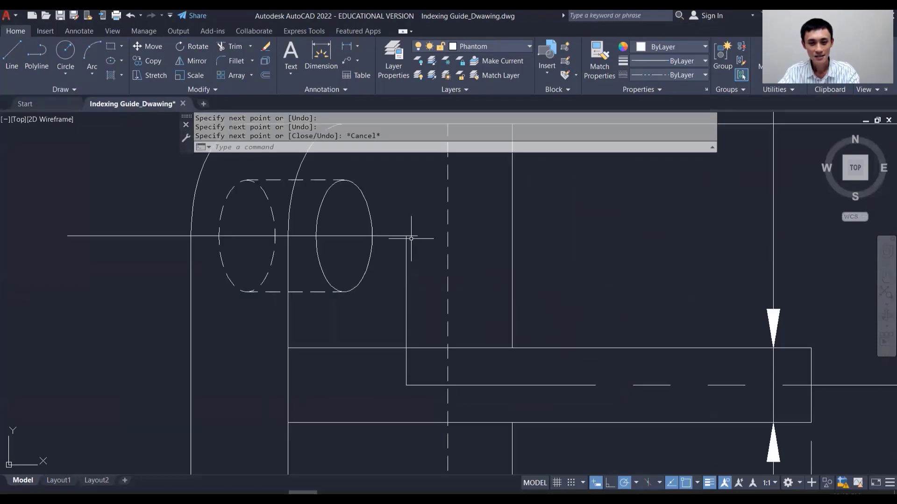
left_click(220, 46)
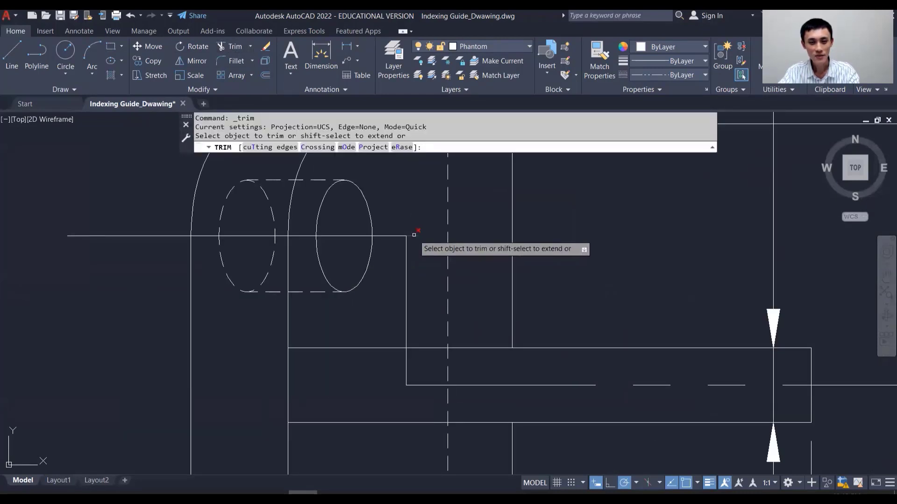
left_click(410, 236)
key("Escape")
scroll(597, 335, "down", 5)
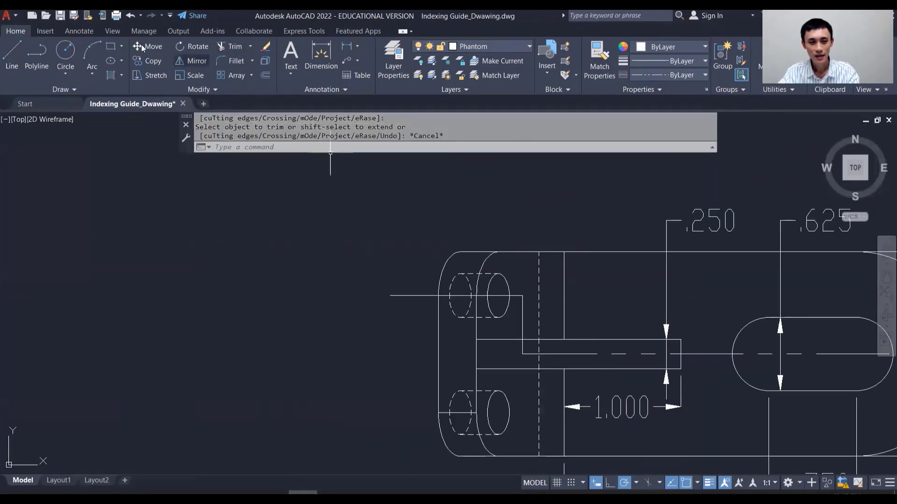
- Add vertical end legs at the left and right ends of the cutting line
left_click(12, 52)
left_click(390, 295)
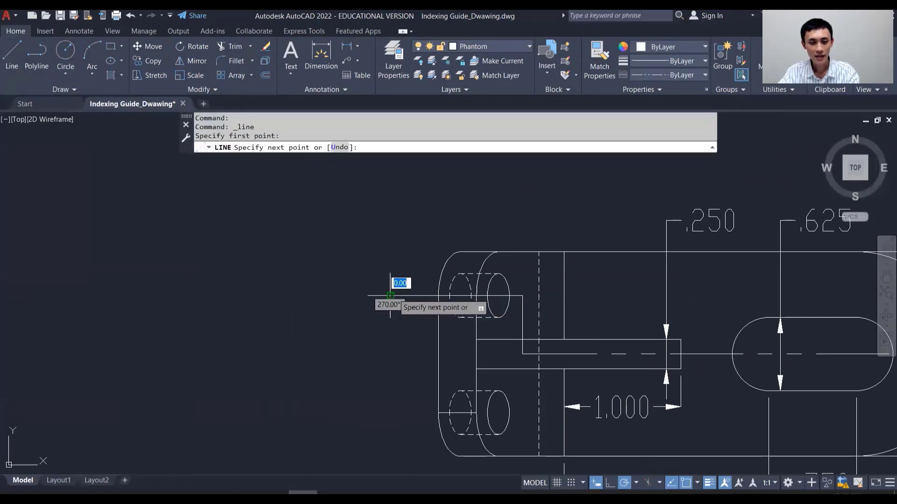
left_click(390, 171)
key("Escape")
scroll(429, 191, "down", 3)
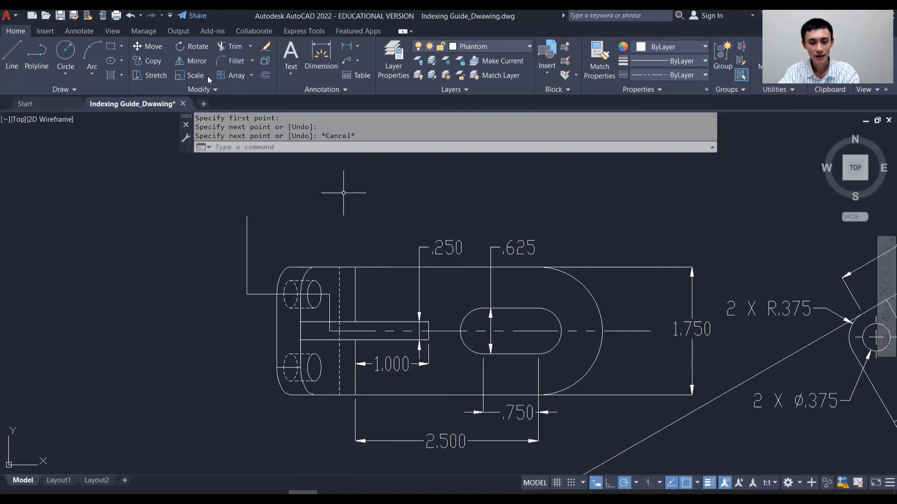
left_click(12, 51)
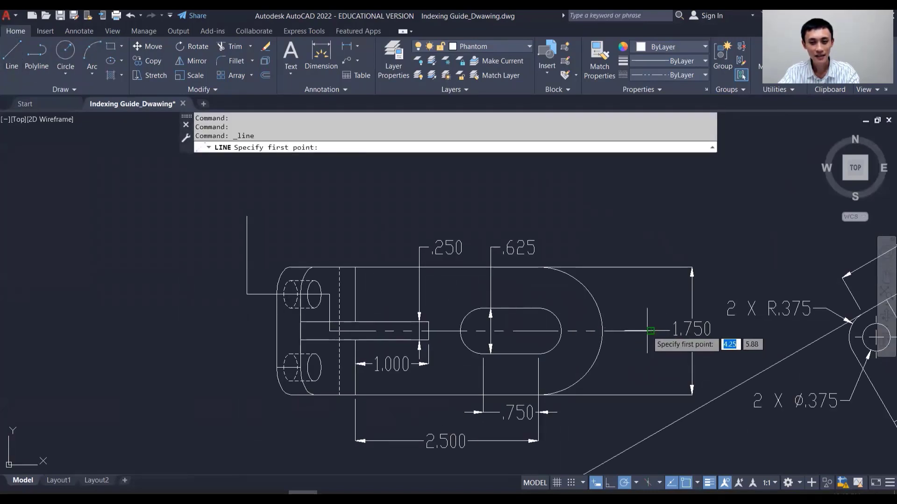
left_click(649, 331)
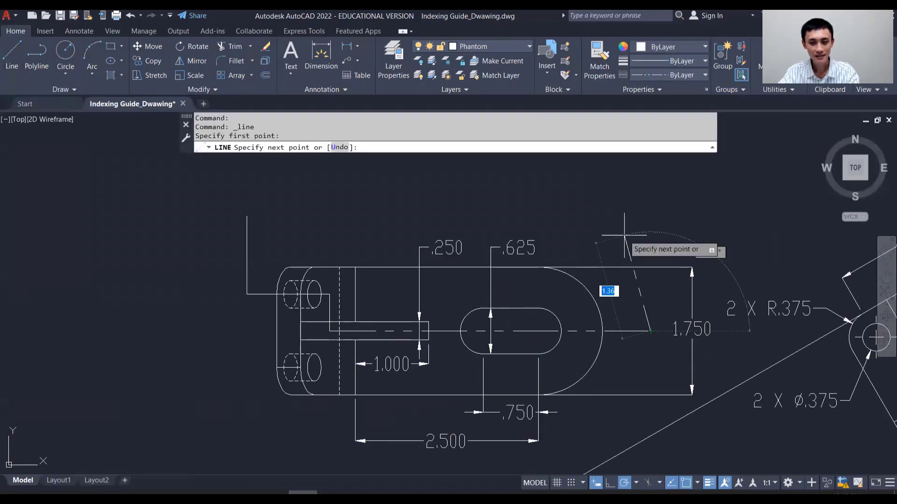
left_click(650, 209)
key("Escape")
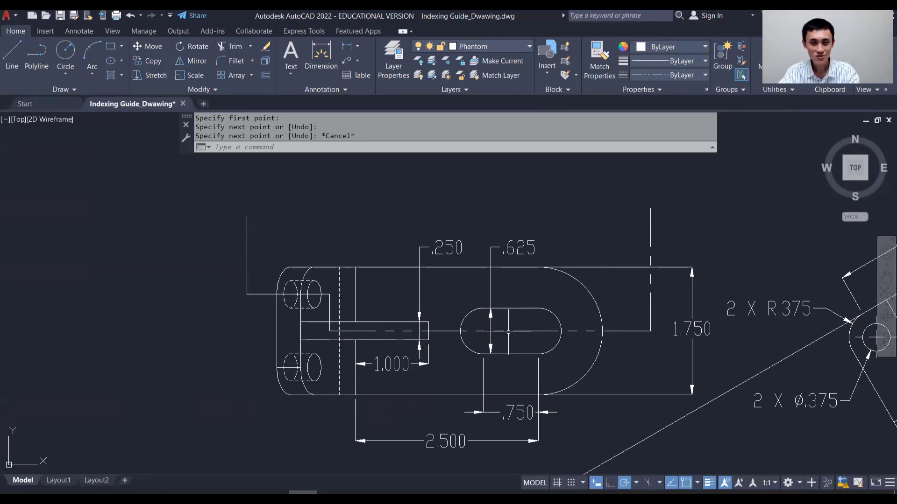
- Give the five selected Phantom cutting-line segments a linetype scale of 0.30
left_click(247, 256)
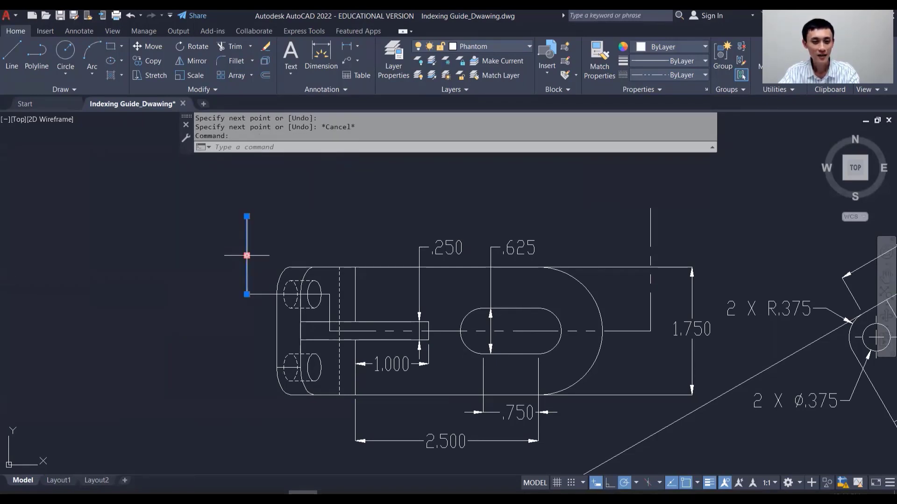
left_click(266, 295)
left_click(330, 313)
left_click(369, 332)
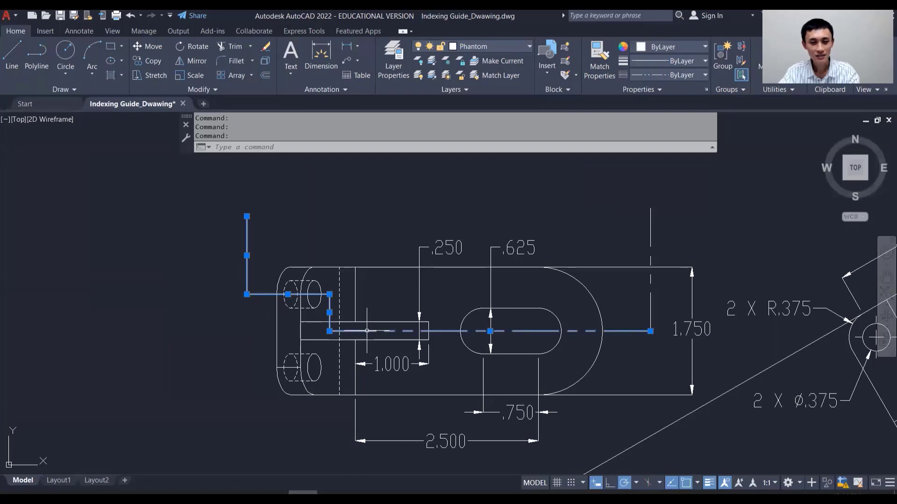
left_click(651, 301)
key("ctrl+1")
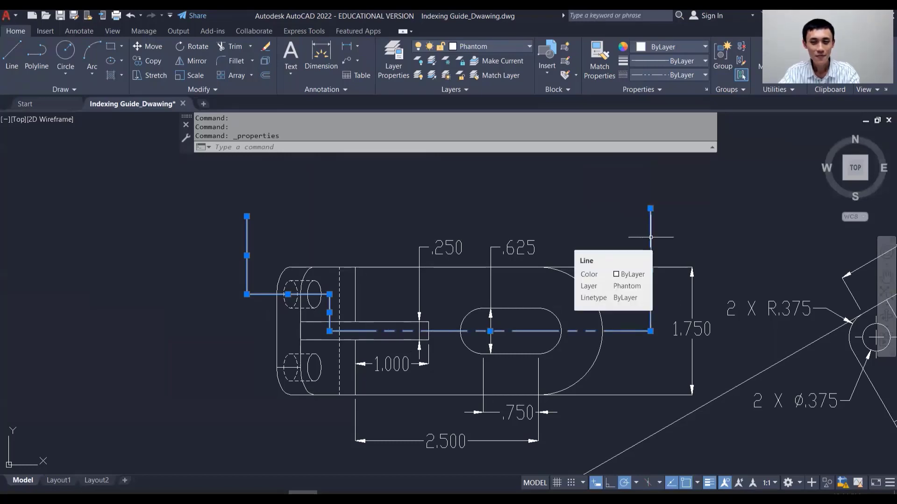
right_click(650, 237)
left_click(683, 475)
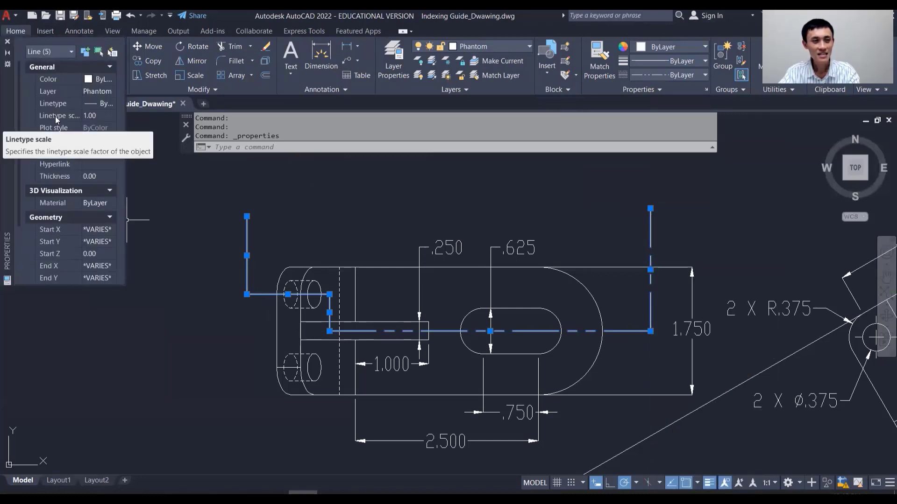
left_click(97, 116)
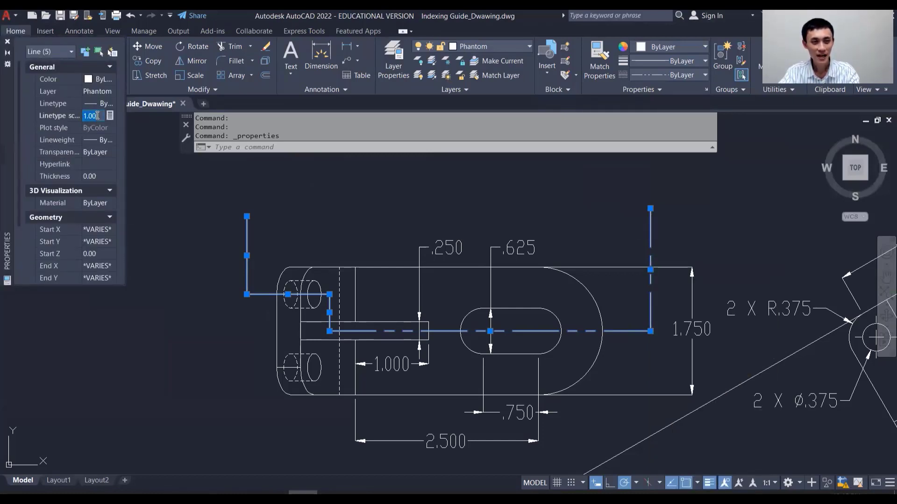
key("Return")
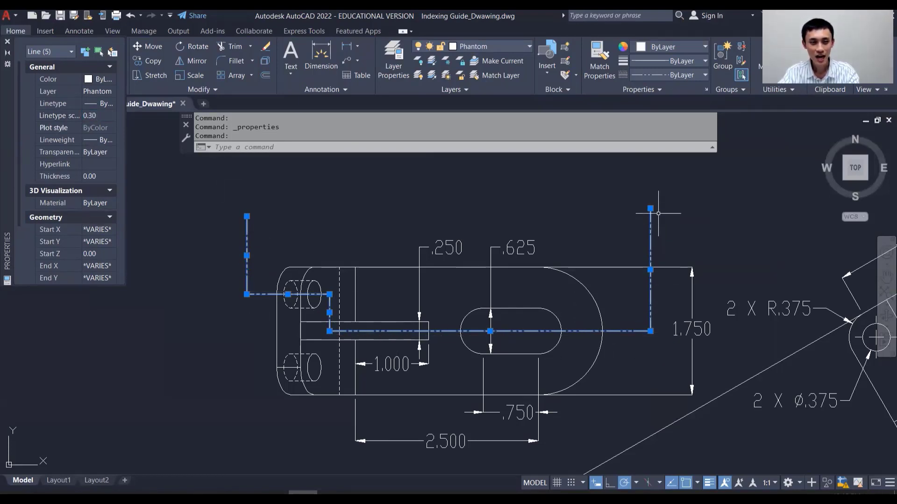
left_click(7, 42)
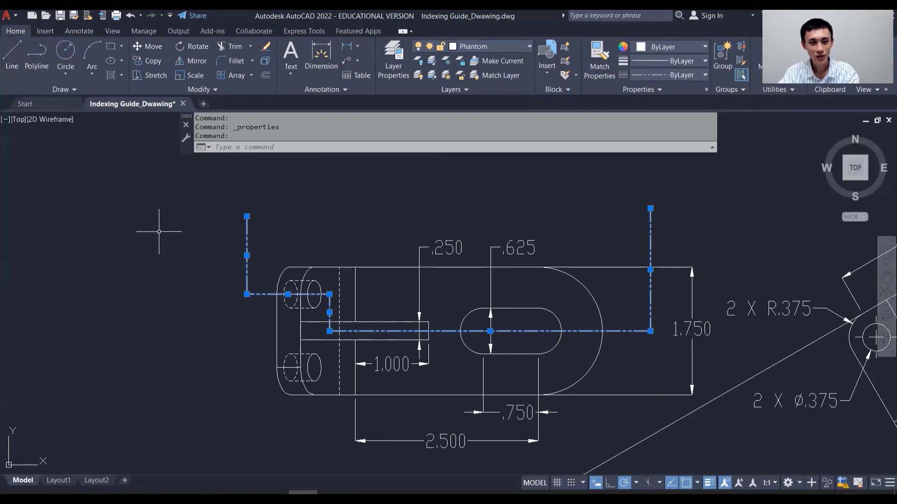
- Clear the selection of the phantom cutting lines
key("Escape")
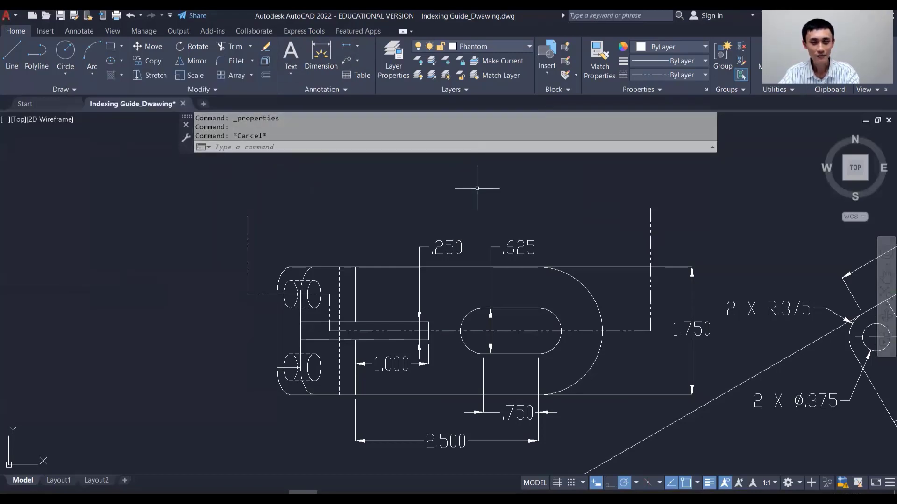
- Create the 'Section Arrow' multileader style with 0.30 arrowhead size and make it current
left_click(331, 89)
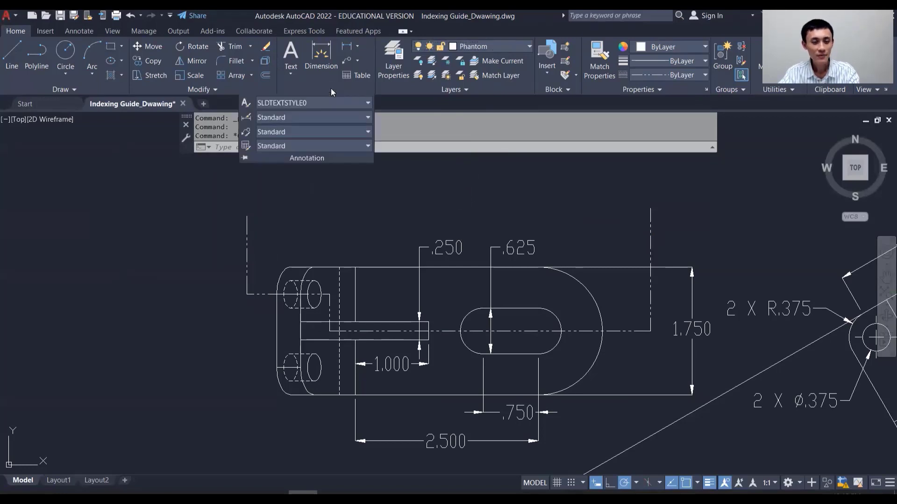
left_click(249, 129)
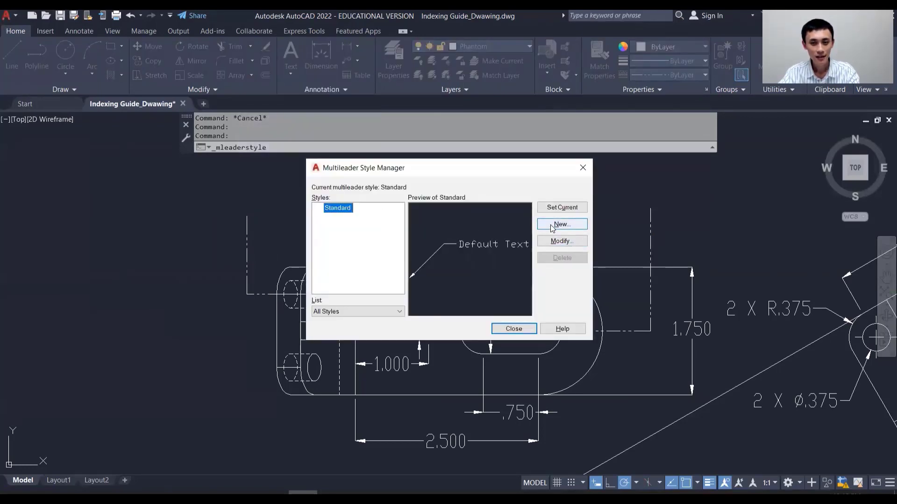
left_click(567, 228)
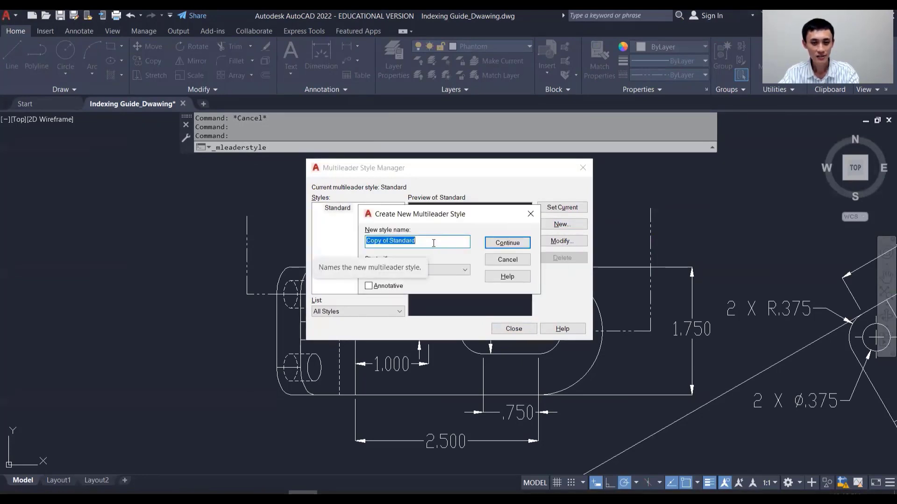
type("Section A")
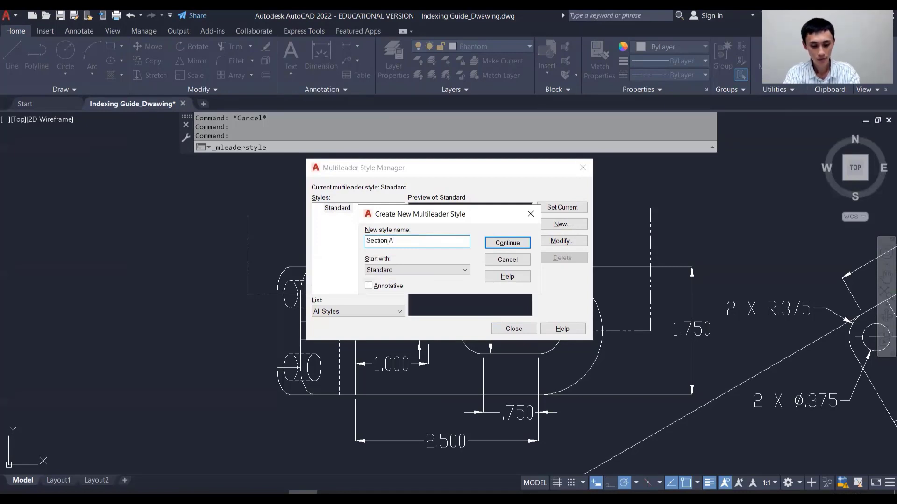
type("rrow")
left_click(519, 246)
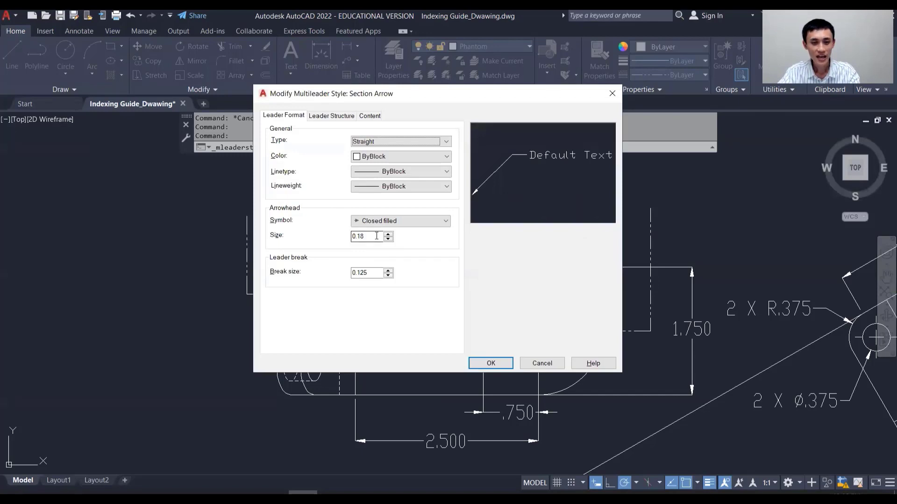
left_click_drag(377, 236, 314, 241)
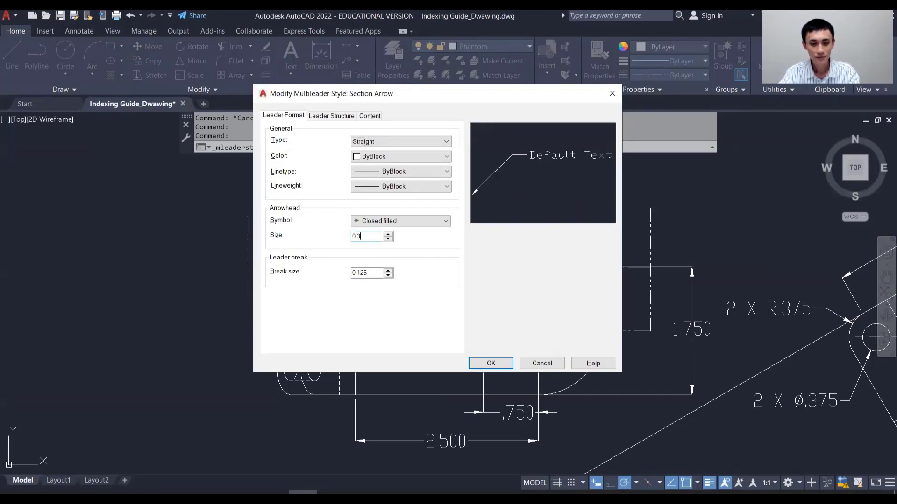
left_click(506, 363)
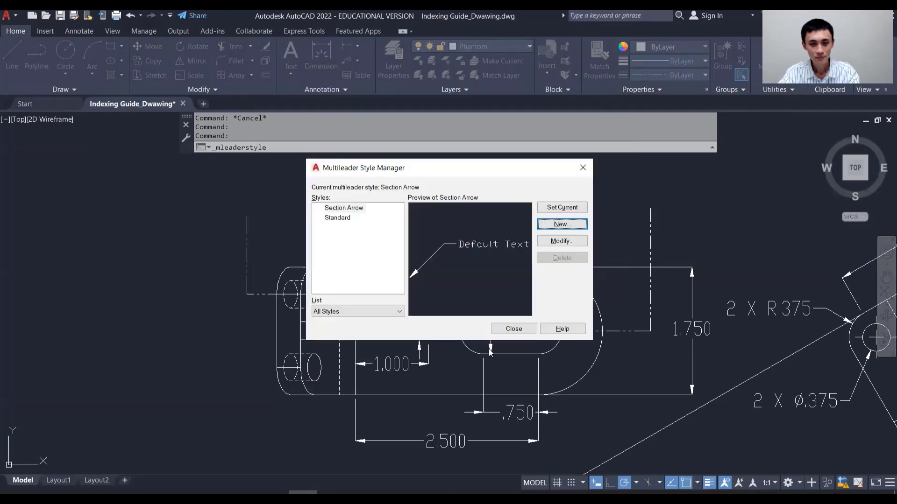
left_click(519, 329)
left_click(311, 89)
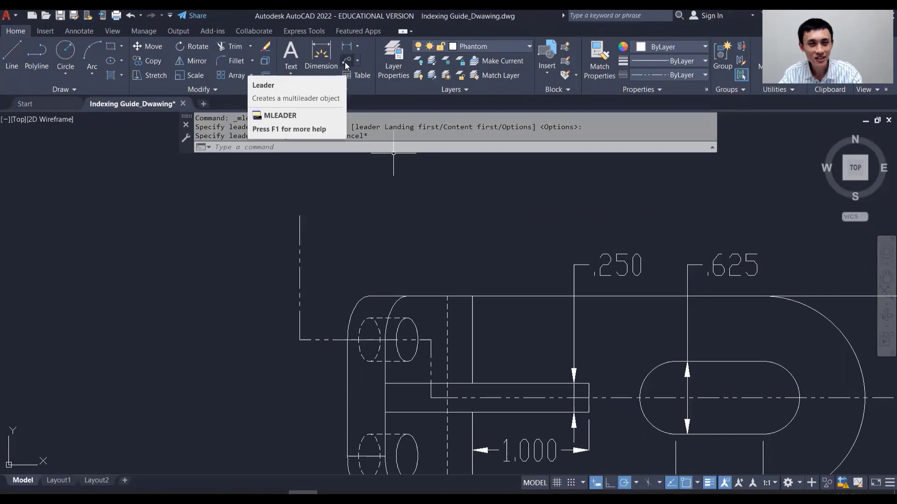
- Draw a text-less leader with its arrowhead left of the part and landing below it
left_click(345, 63)
left_click(156, 211)
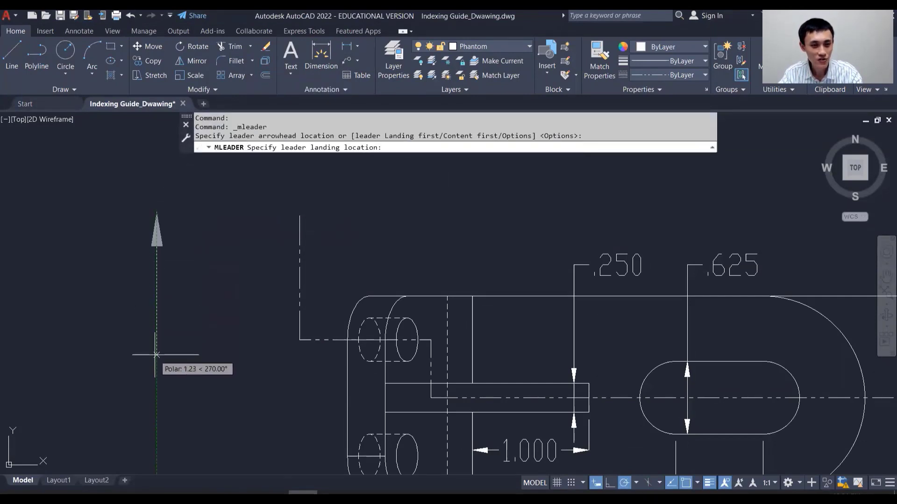
left_click(155, 358)
key("Escape")
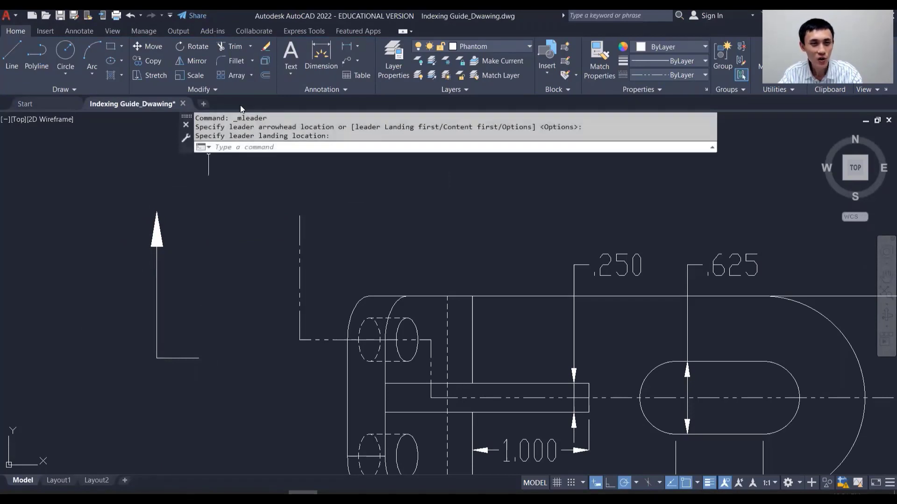
- Explode the leader and erase its horizontal and vertical lines, keeping only the arrowhead
left_click(265, 63)
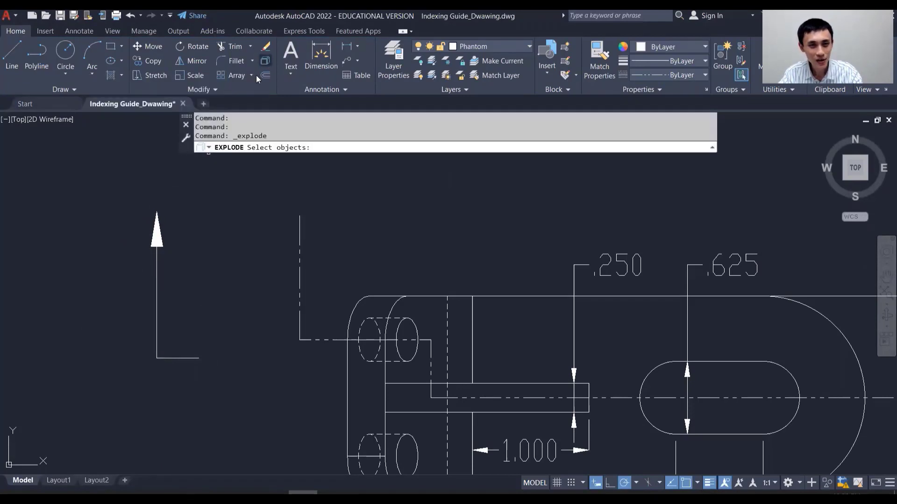
left_click(156, 252)
key("Return")
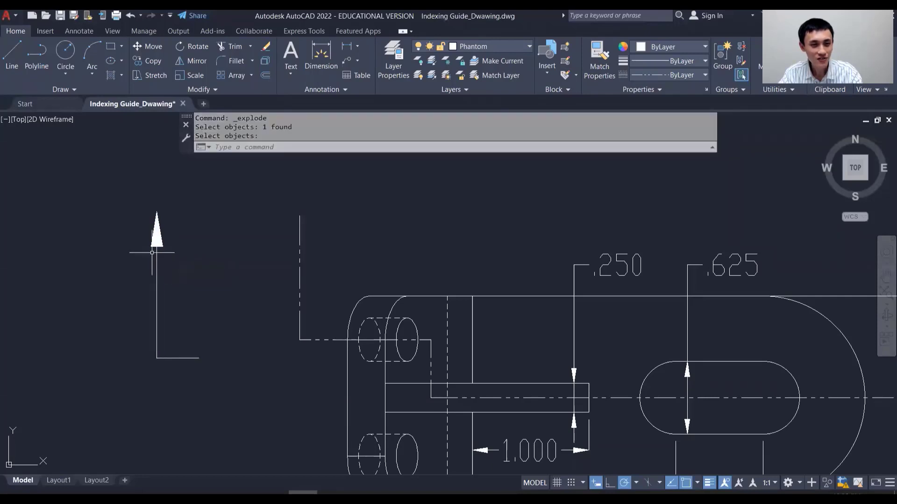
left_click(170, 358)
left_click(157, 302)
mouse_move(157, 302)
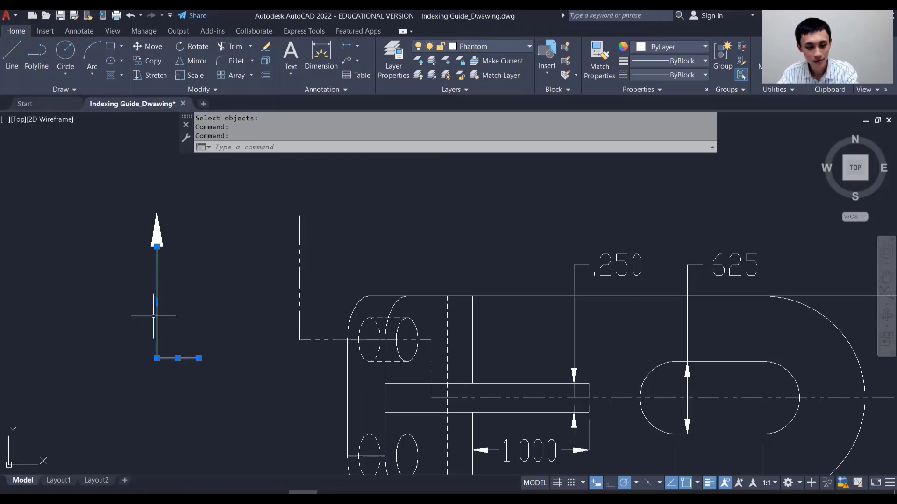
key("Delete")
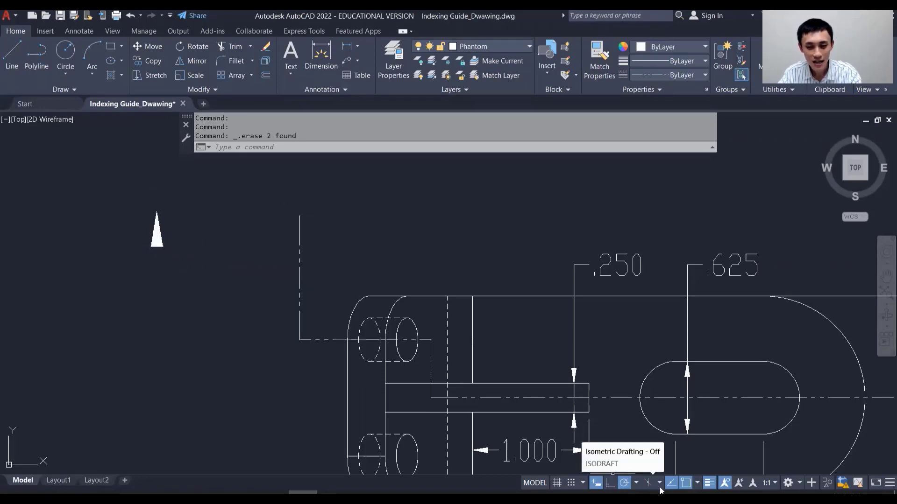
- Turn on midpoint object snap and turn off quadrant snap
left_click(636, 483)
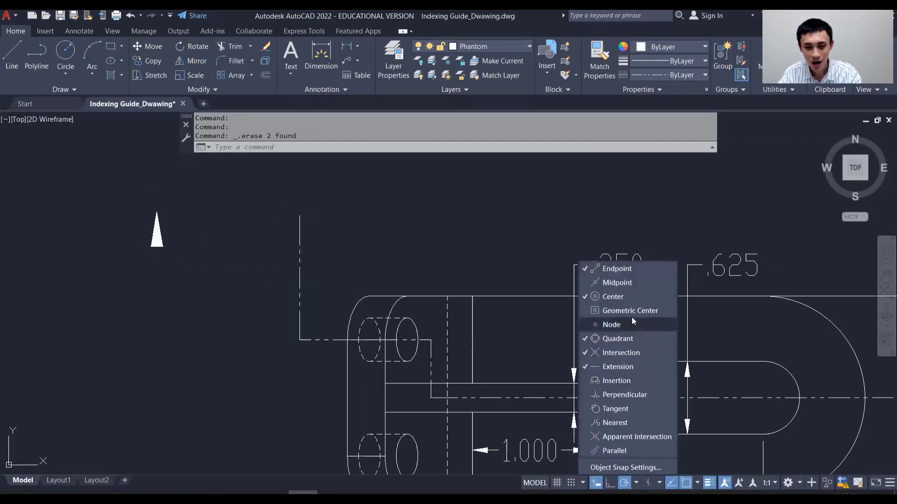
left_click(621, 285)
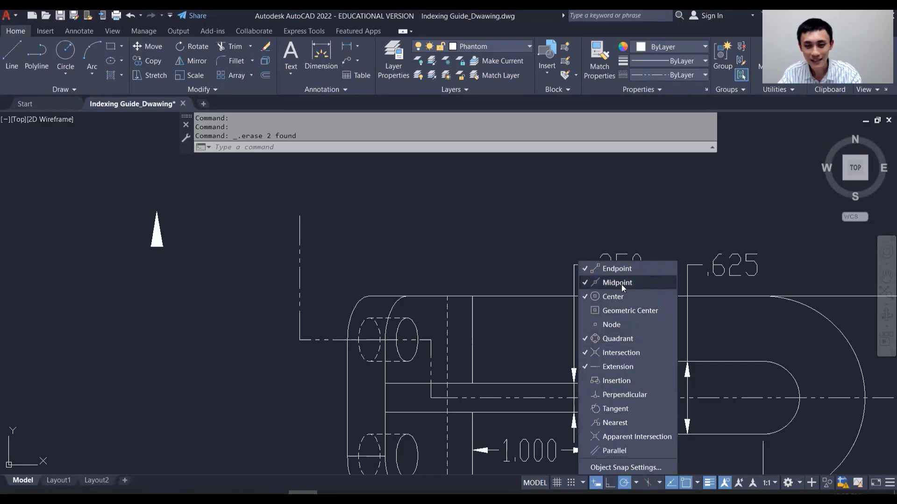
left_click(618, 345)
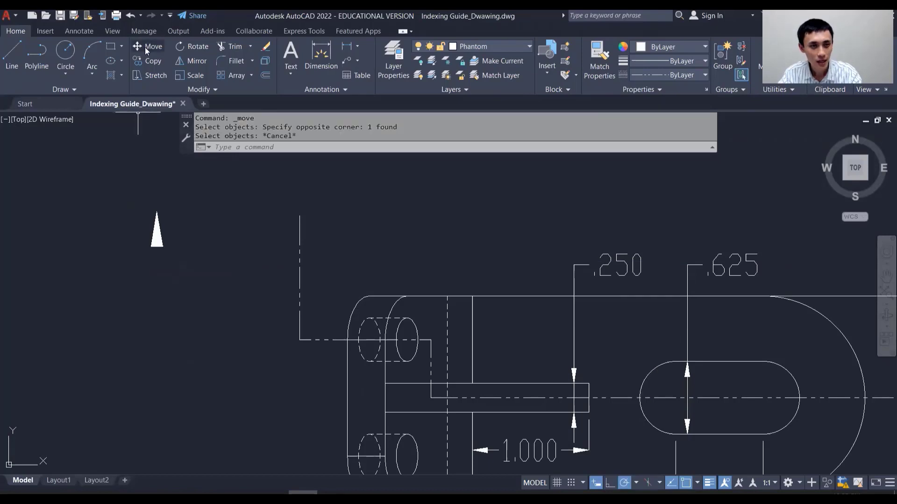
- Move the arrowhead onto the top end of the left cutting-line leg
left_click(148, 48)
left_click(142, 201)
left_click(172, 251)
key("Return")
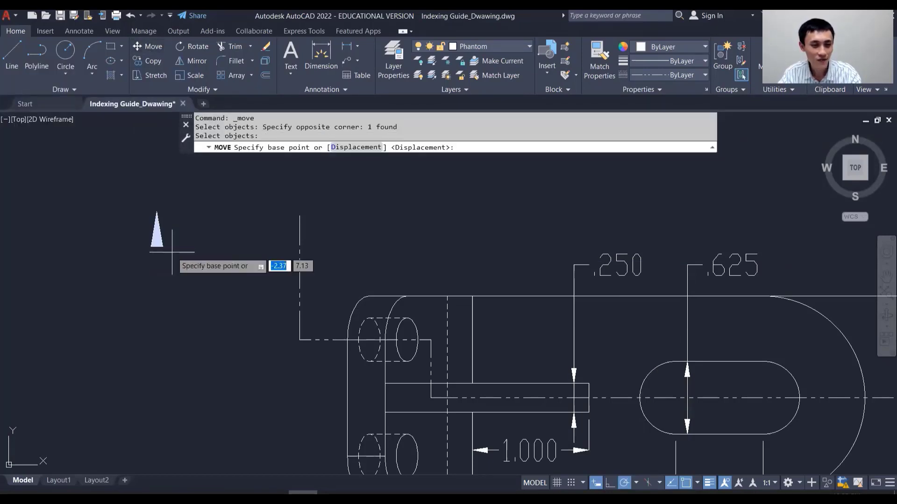
left_click(157, 246)
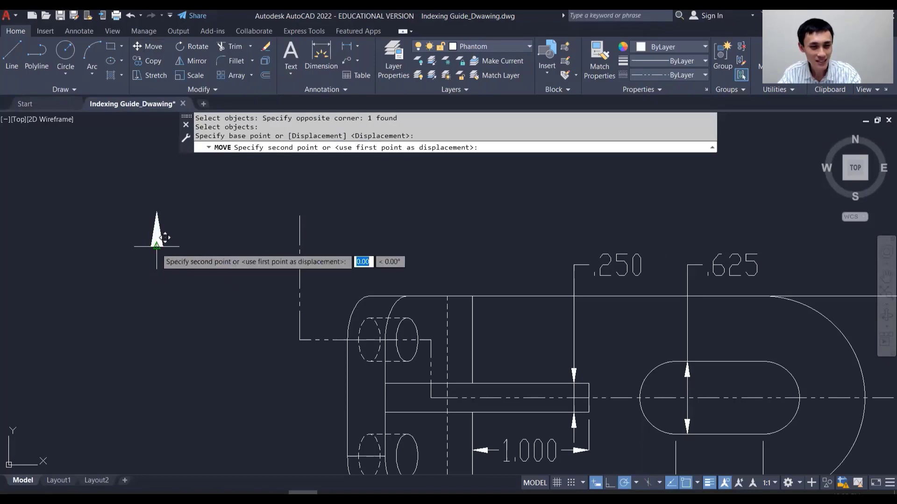
left_click(300, 216)
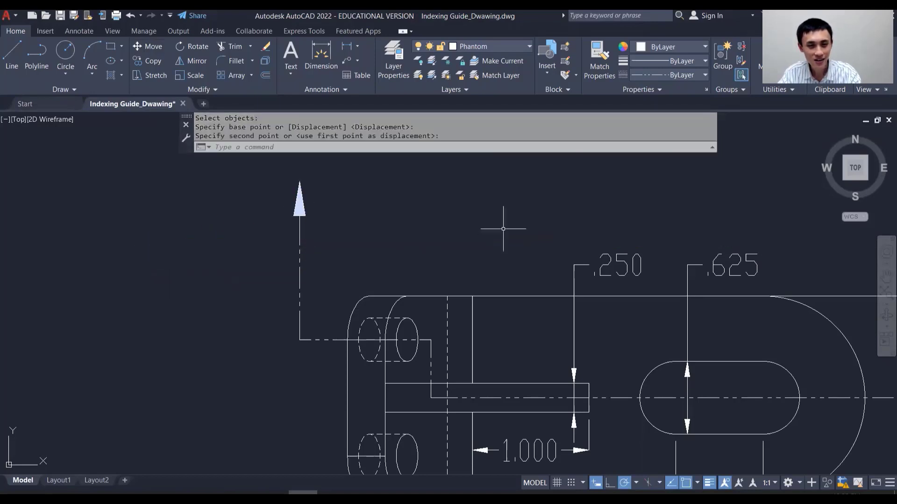
- Copy the arrowhead and paste it above the right cutting-line leg
left_click(268, 174)
left_click(327, 227)
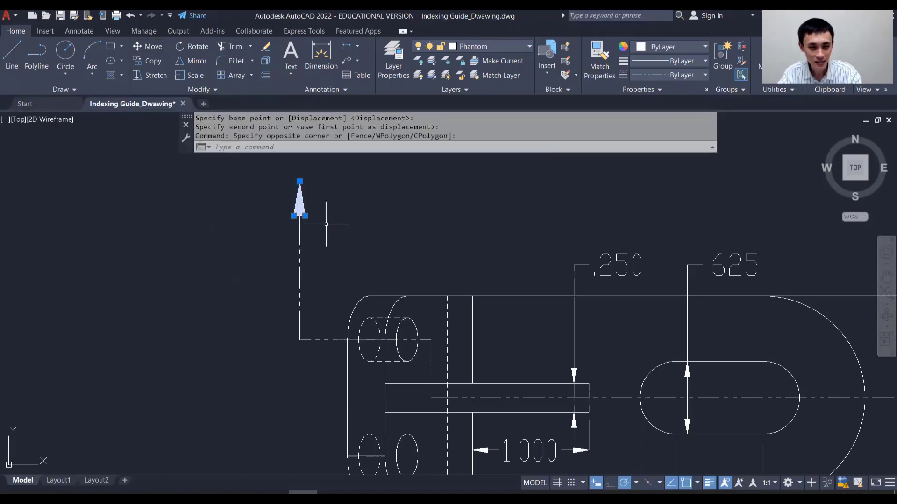
key("ctrl+c")
key("ctrl+v")
middle_click_drag(715, 224, 423, 247)
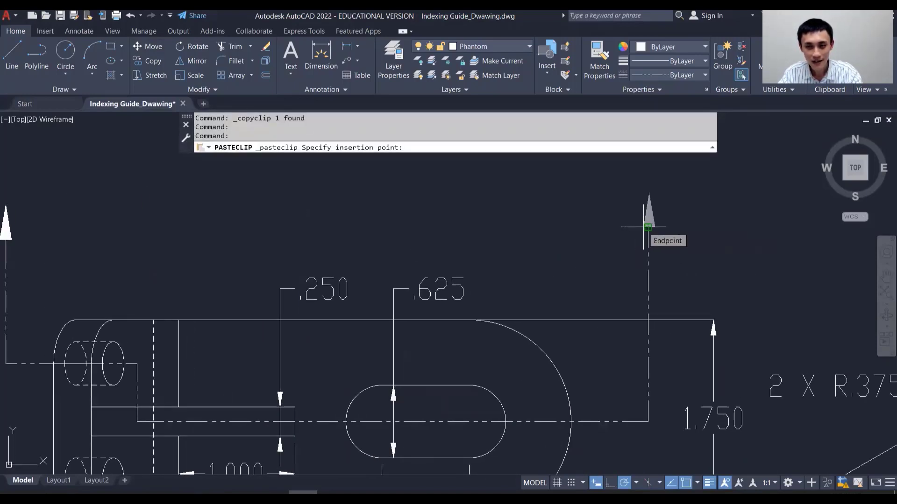
left_click(622, 215)
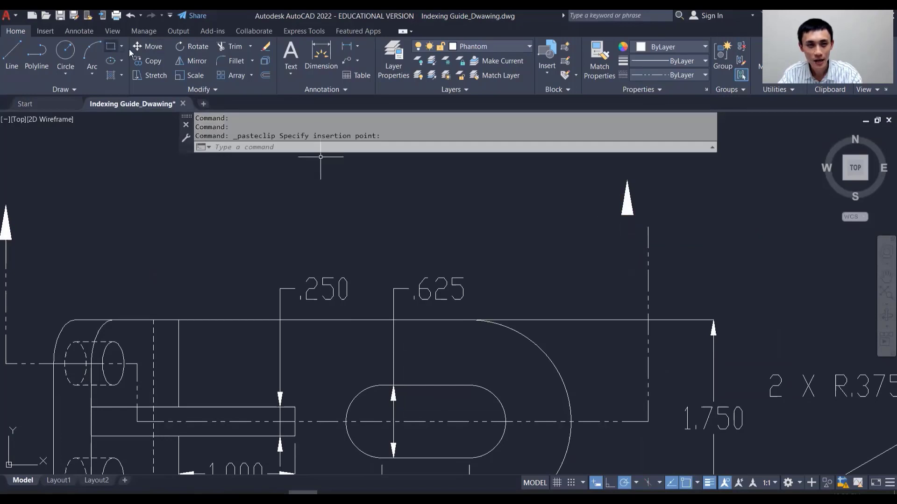
- Snap the pasted arrowhead onto the right leg's top end
left_click(148, 46)
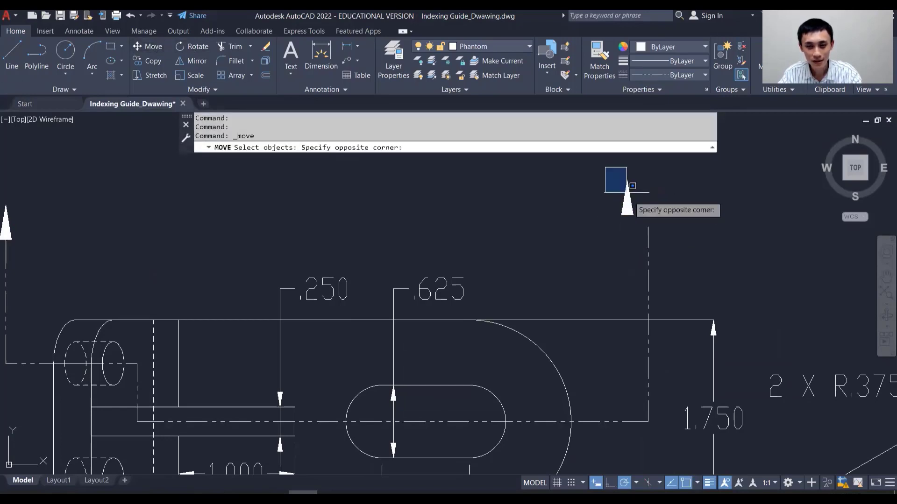
left_click(648, 218)
key("Return")
left_click(627, 215)
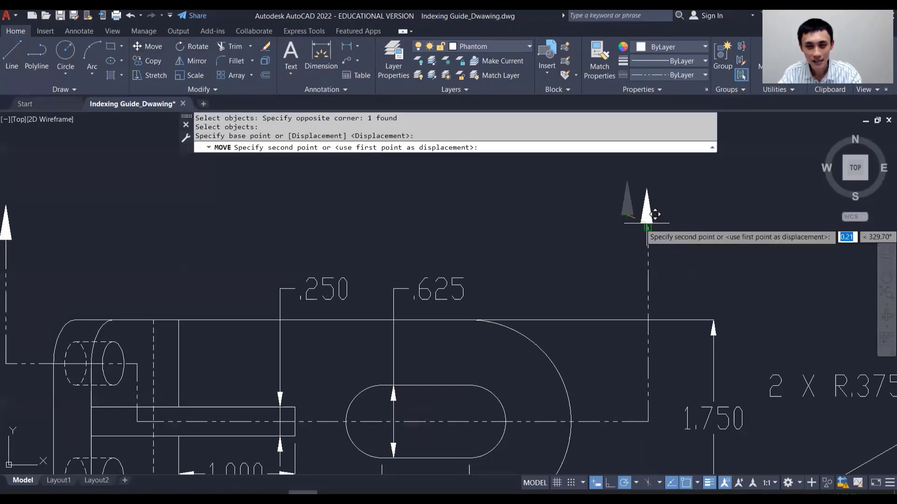
left_click(656, 218)
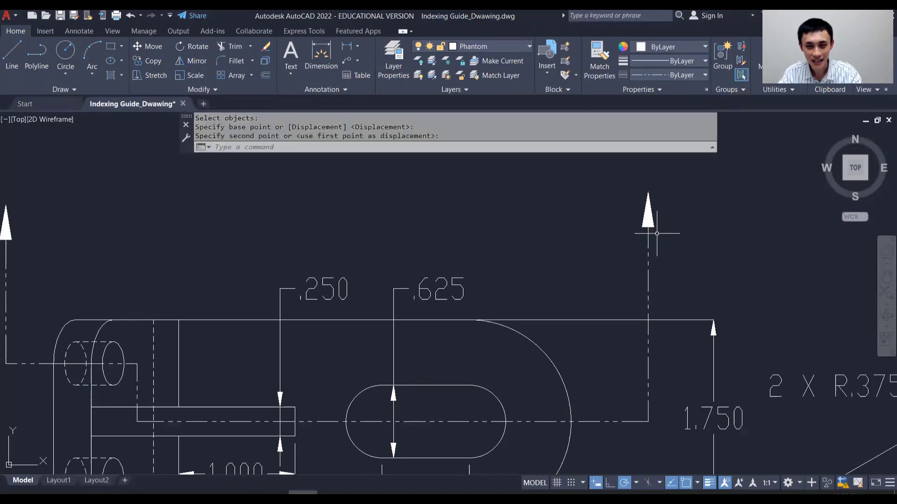
scroll(688, 323, "down", 4)
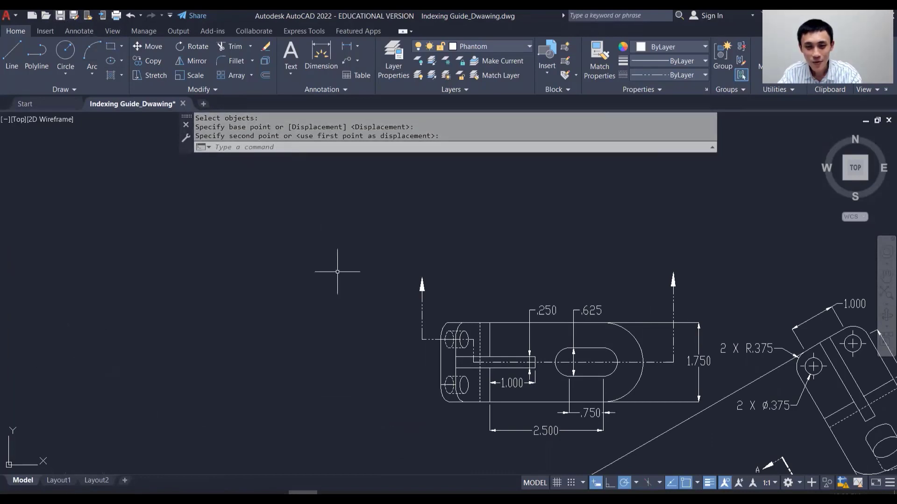
middle_click_drag(387, 300, 300, 252)
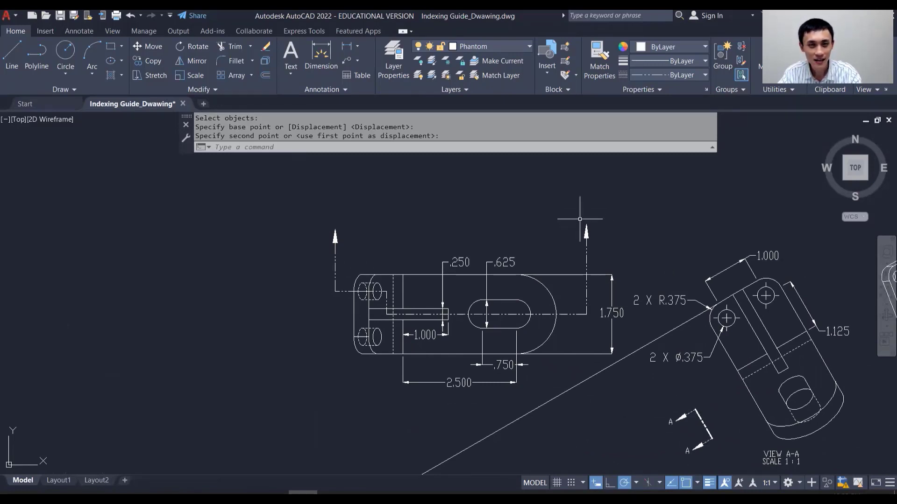
- Create a new text style named 'Section' based on Standard
left_click(309, 88)
left_click(247, 105)
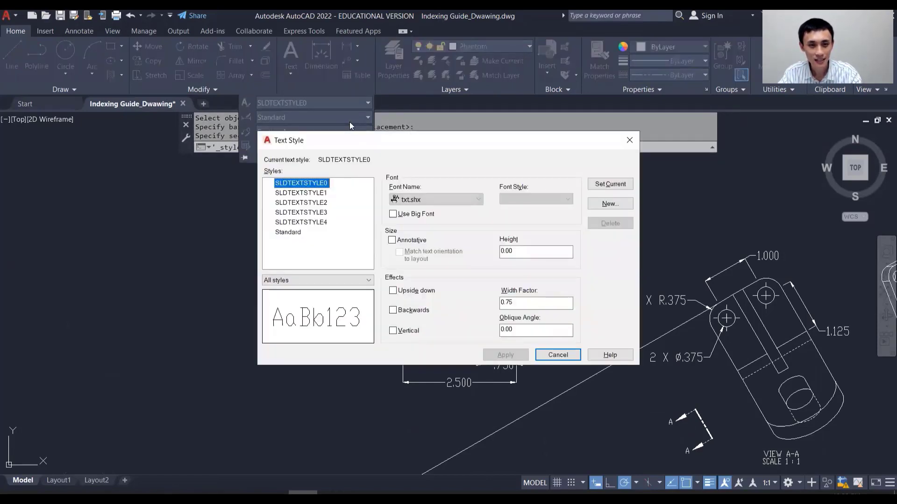
left_click(288, 233)
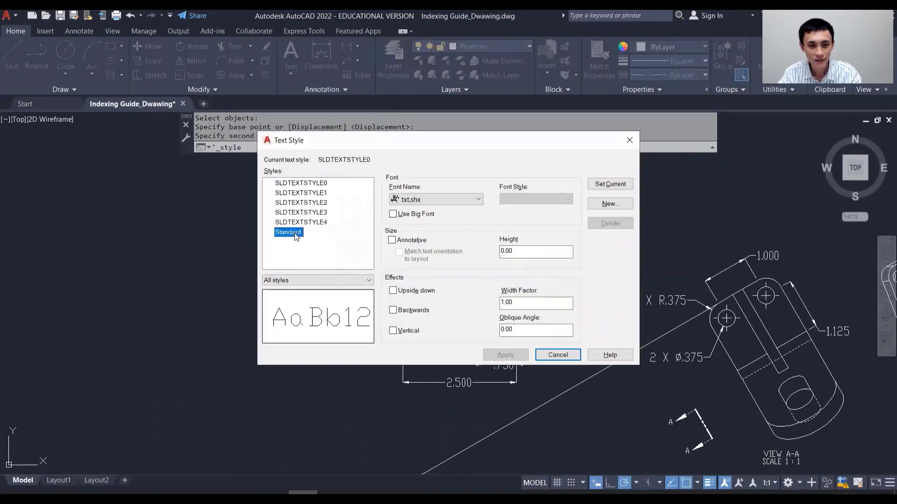
left_click(616, 205)
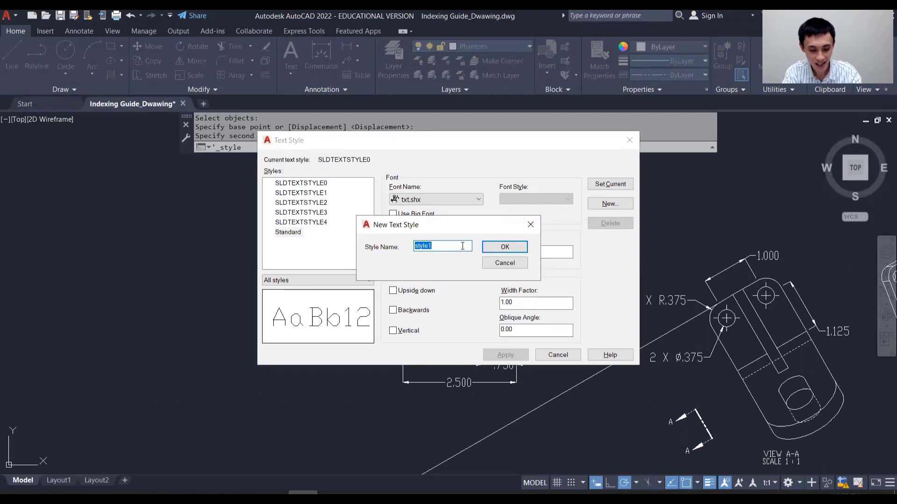
type("Section")
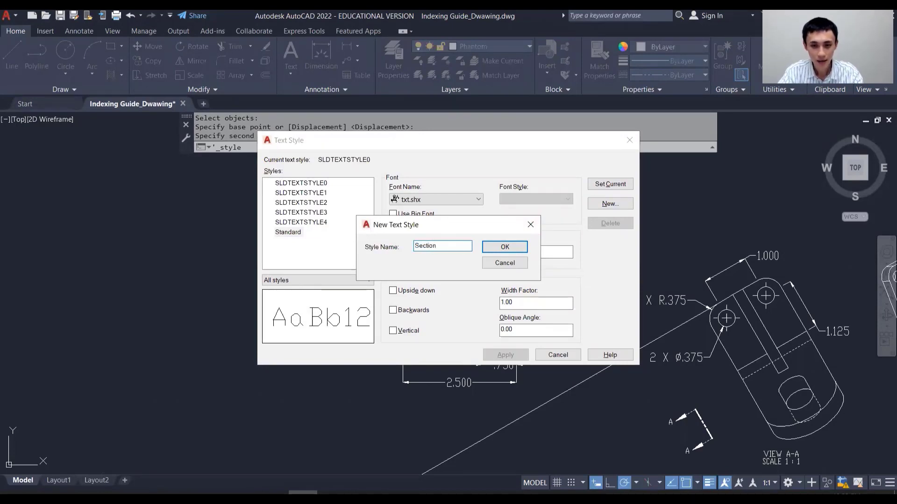
left_click(504, 246)
- Give the Section style the Arial font and 0.2 height, then apply
left_click(473, 200)
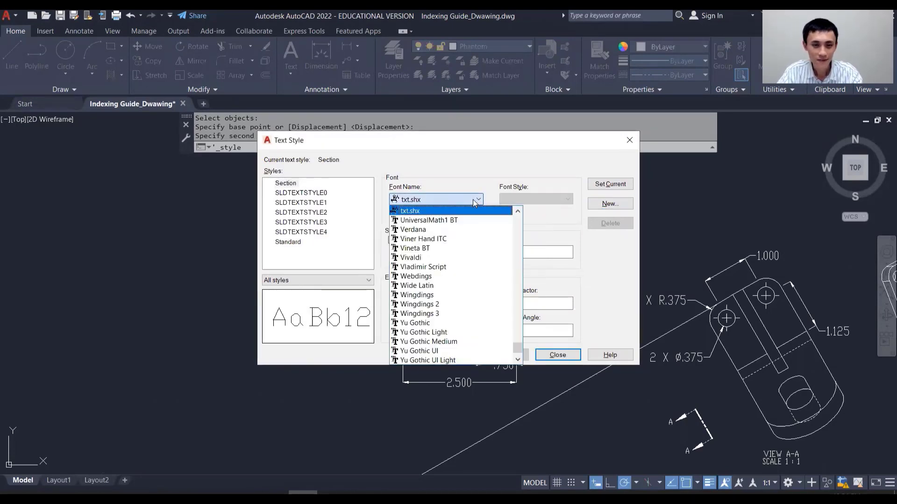
scroll(447, 263, "up", 10)
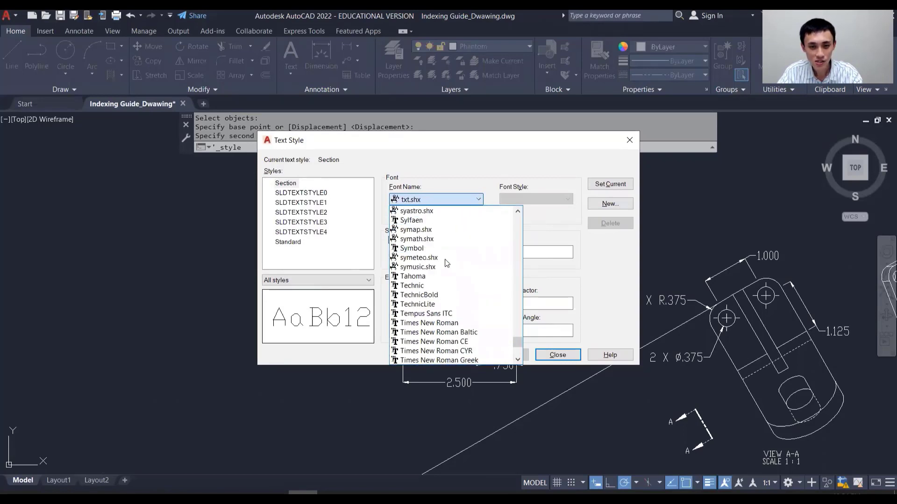
scroll(446, 262, "up", 10)
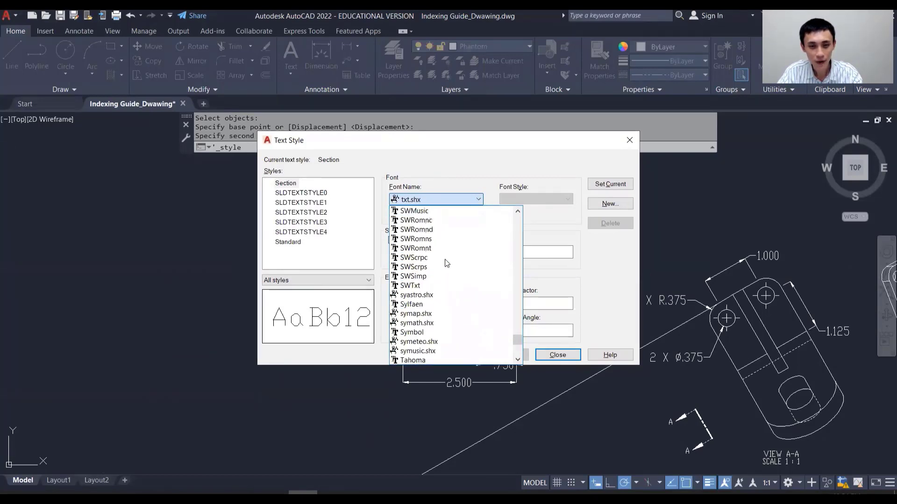
left_click_drag(522, 335, 524, 231)
left_click(470, 240)
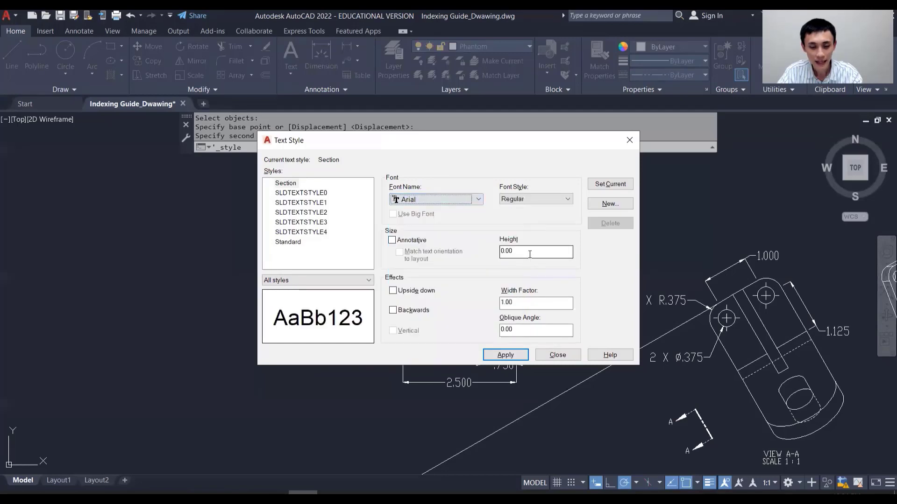
left_click_drag(563, 252, 473, 251)
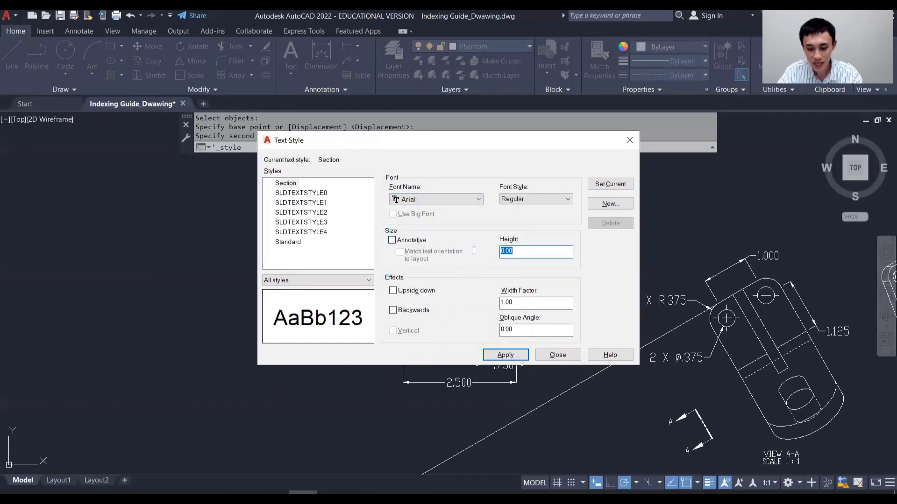
type("0.2")
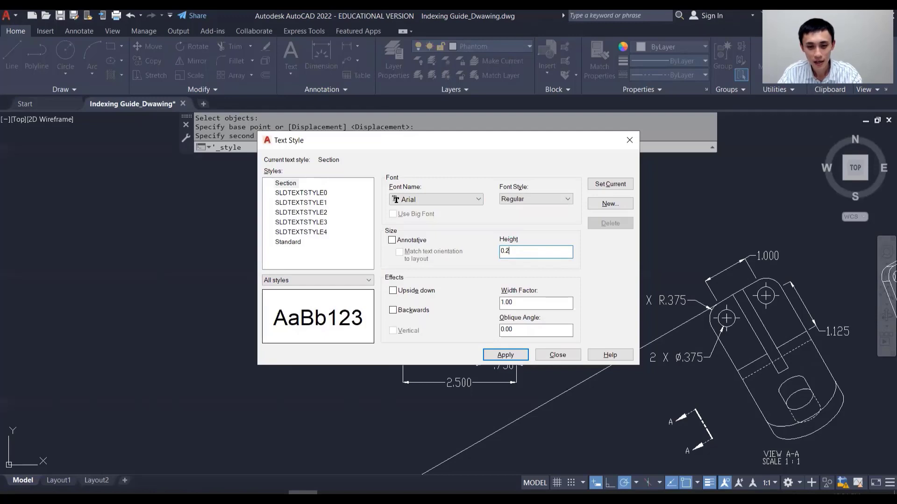
left_click(512, 354)
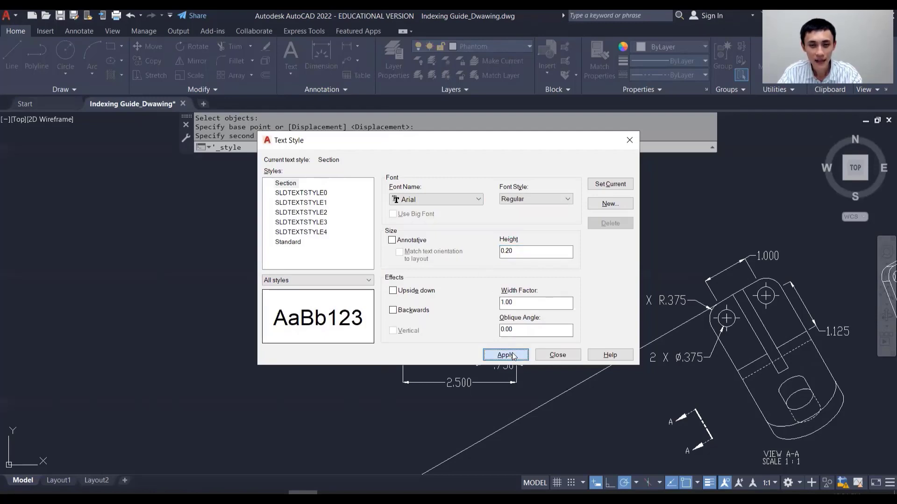
left_click(558, 355)
- Write a single-line letter 'B' above the left arrowhead in the Section style
left_click(316, 88)
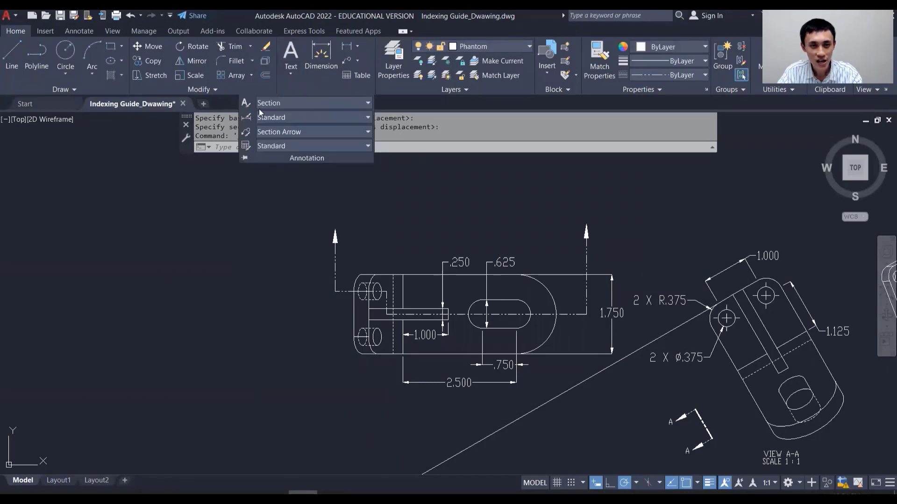
left_click(291, 69)
left_click(272, 116)
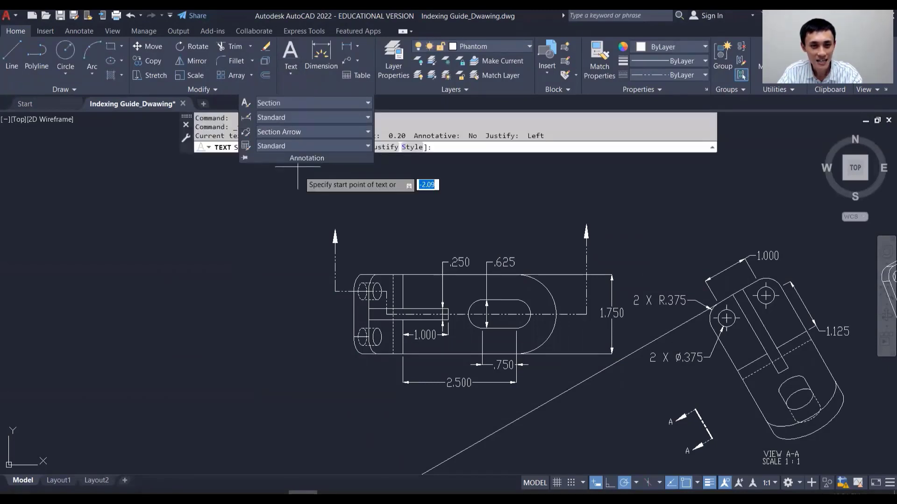
left_click(310, 207)
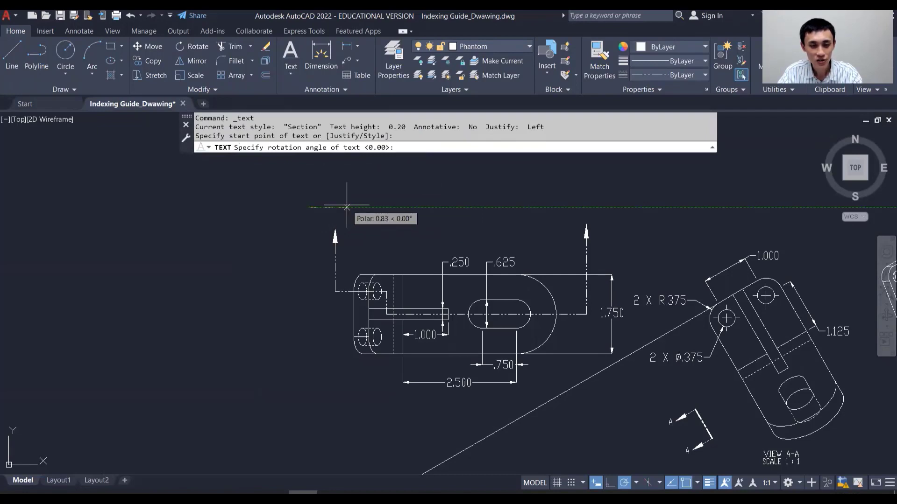
key("Return")
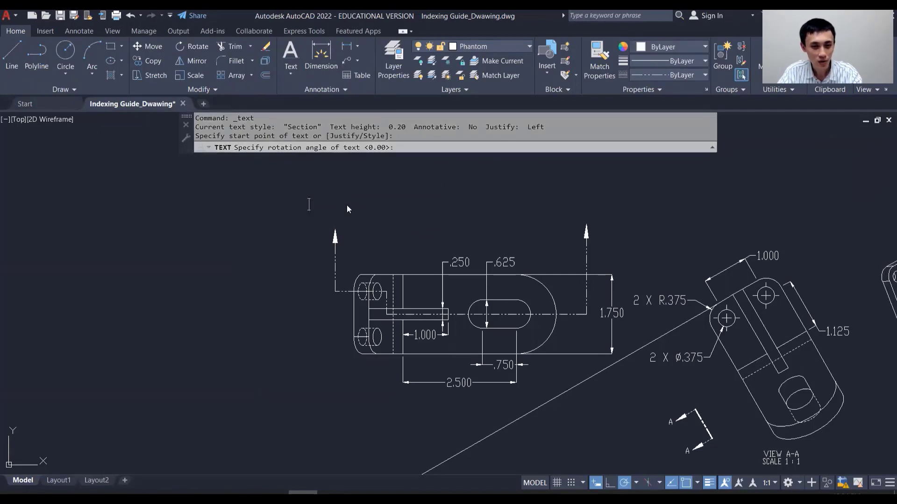
type("B")
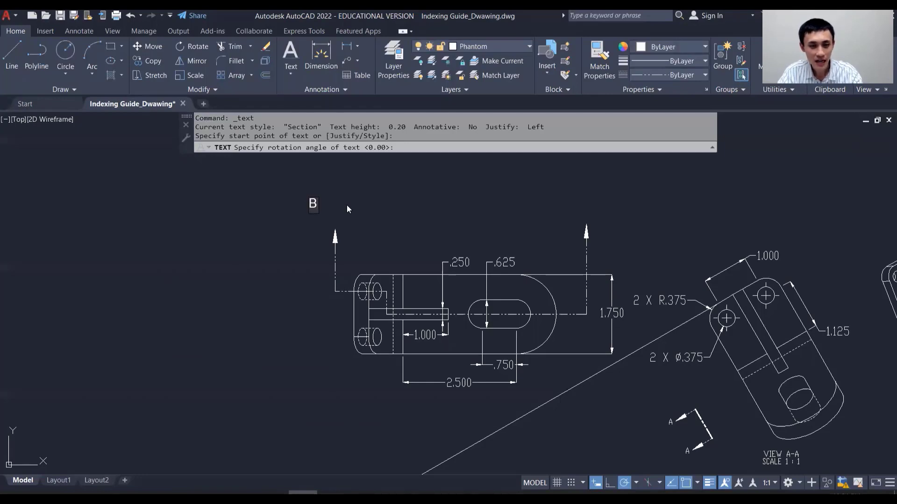
key("Return")
key("Return")
- Nudge the B just above the left arrowhead and paste a copy above the right one
left_click(312, 201)
left_click(309, 207)
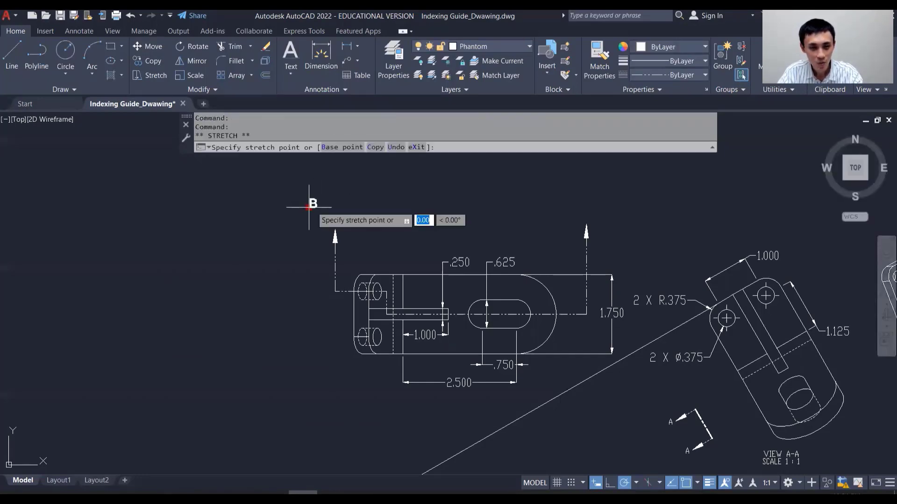
left_click(331, 220)
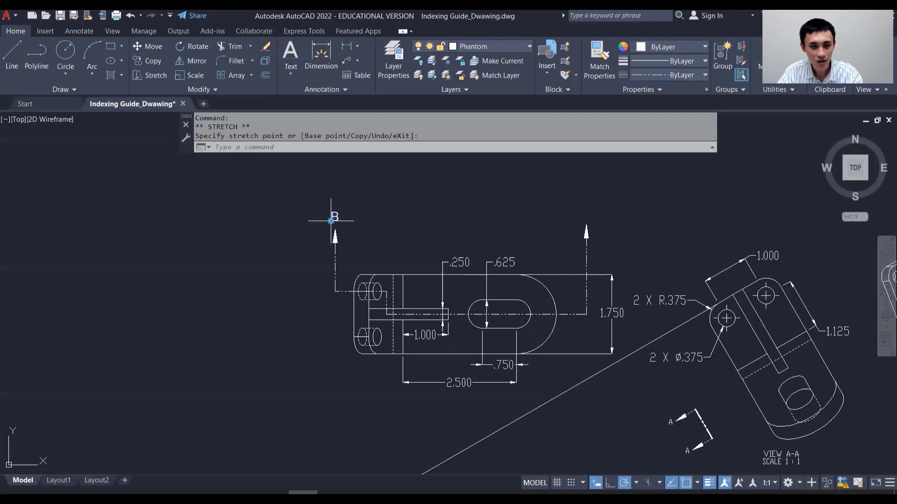
key("ctrl+c")
key("ctrl+v")
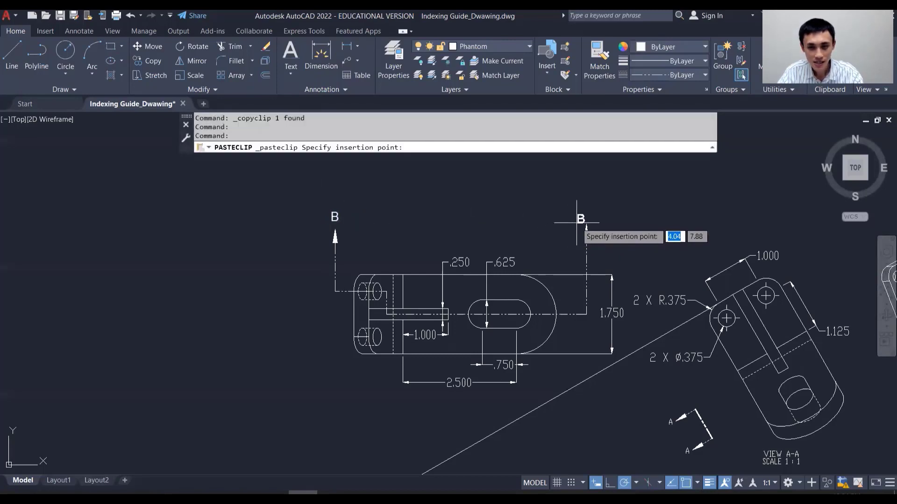
left_click(582, 215)
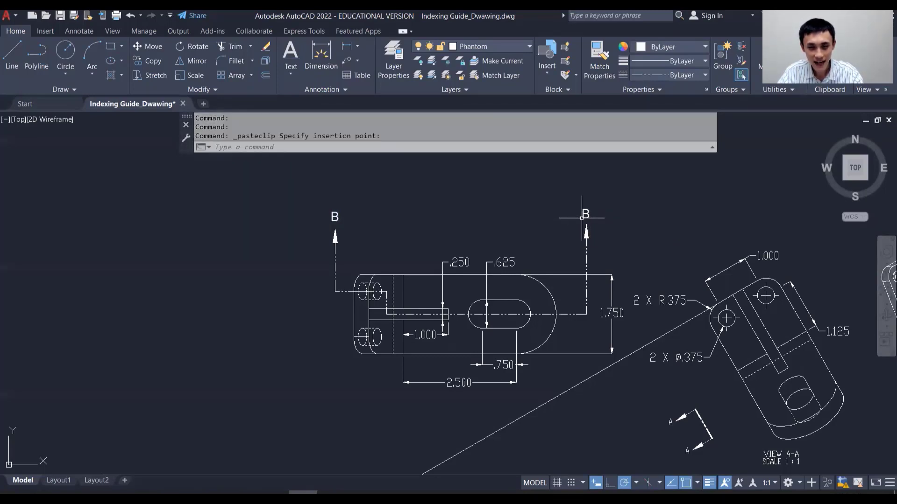
middle_click_drag(410, 411, 400, 339)
scroll(376, 341, "down", 5)
- Write single-line text 'SECTION B-B' at 0 rotation just right of the (0,0) label
scroll(391, 373, "up", 3)
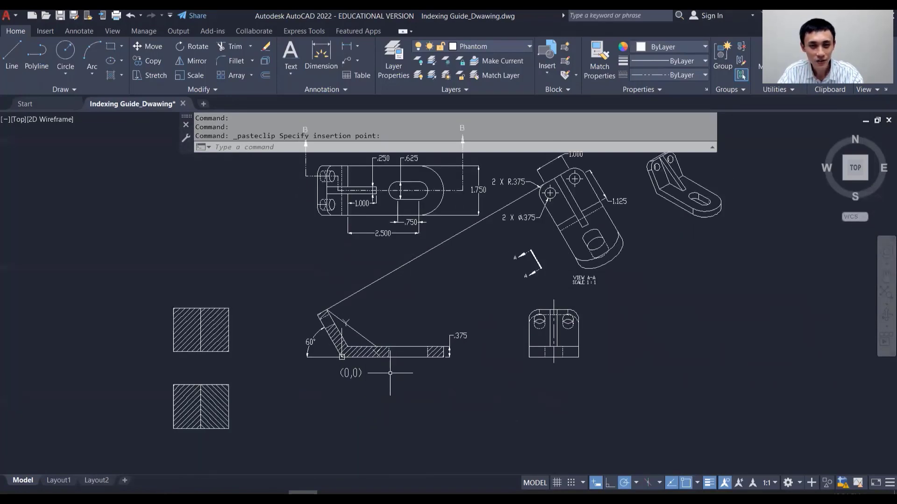
left_click(291, 74)
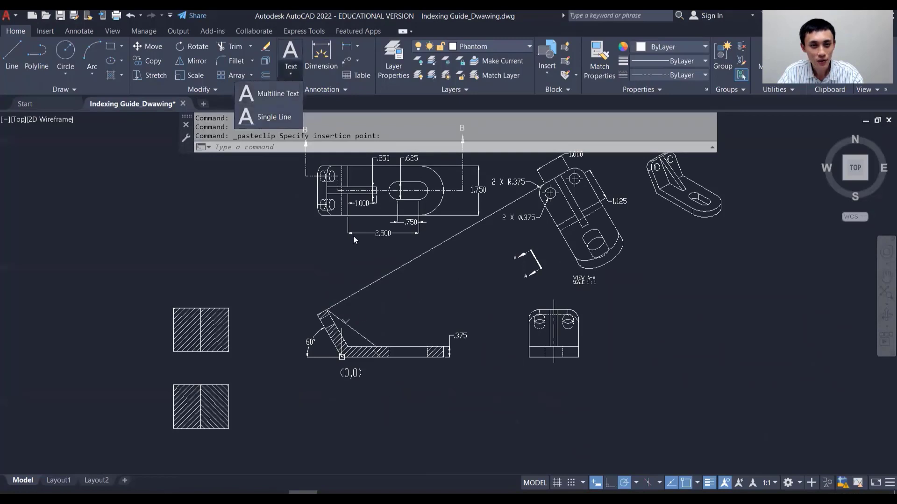
left_click(289, 114)
left_click(371, 371)
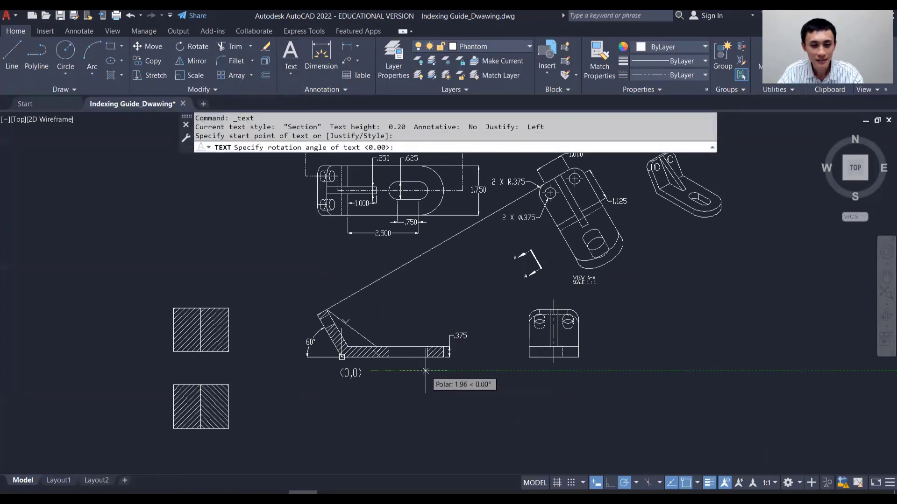
key("Return")
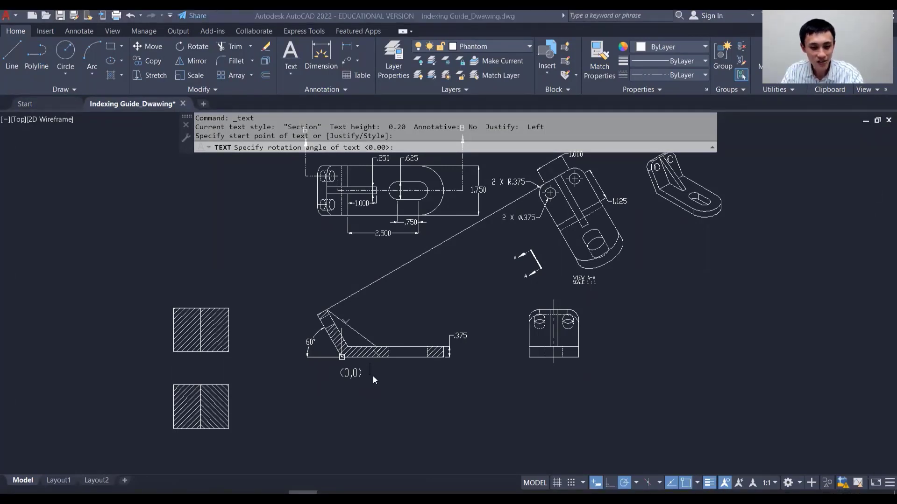
type("SECTION B-B")
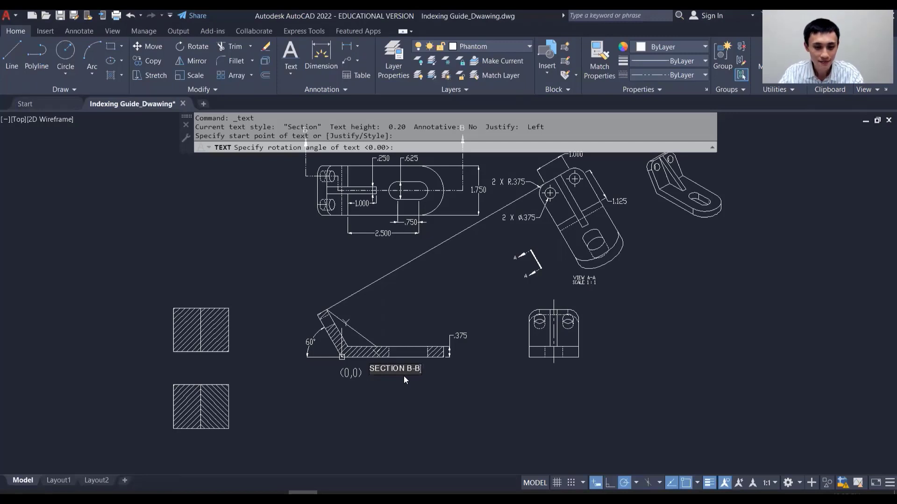
key("Return")
key("Return")
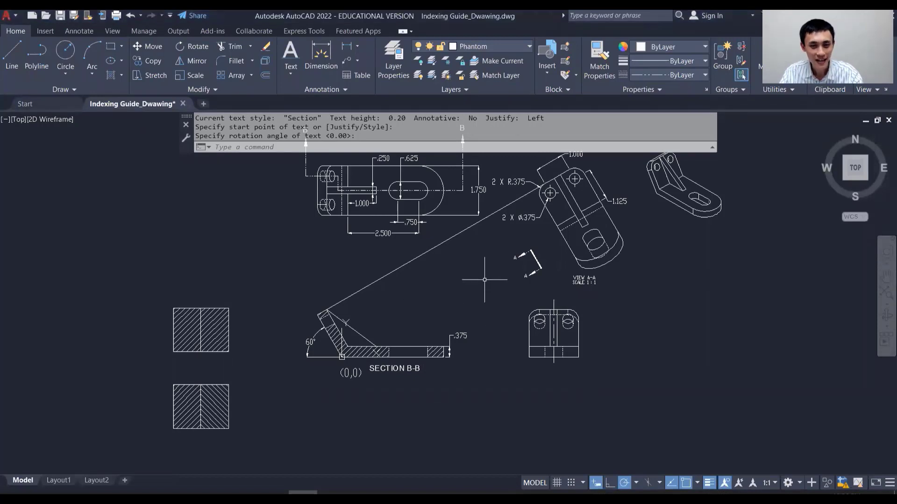
middle_click_drag(484, 281, 478, 339)
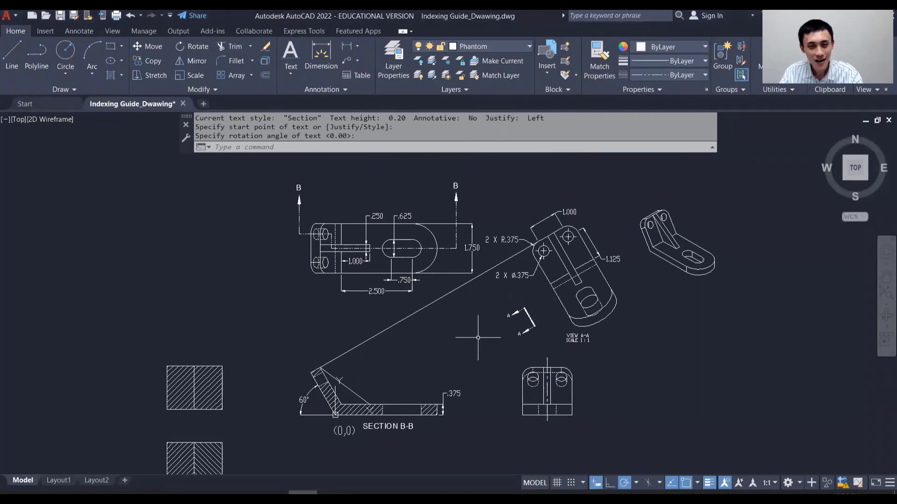